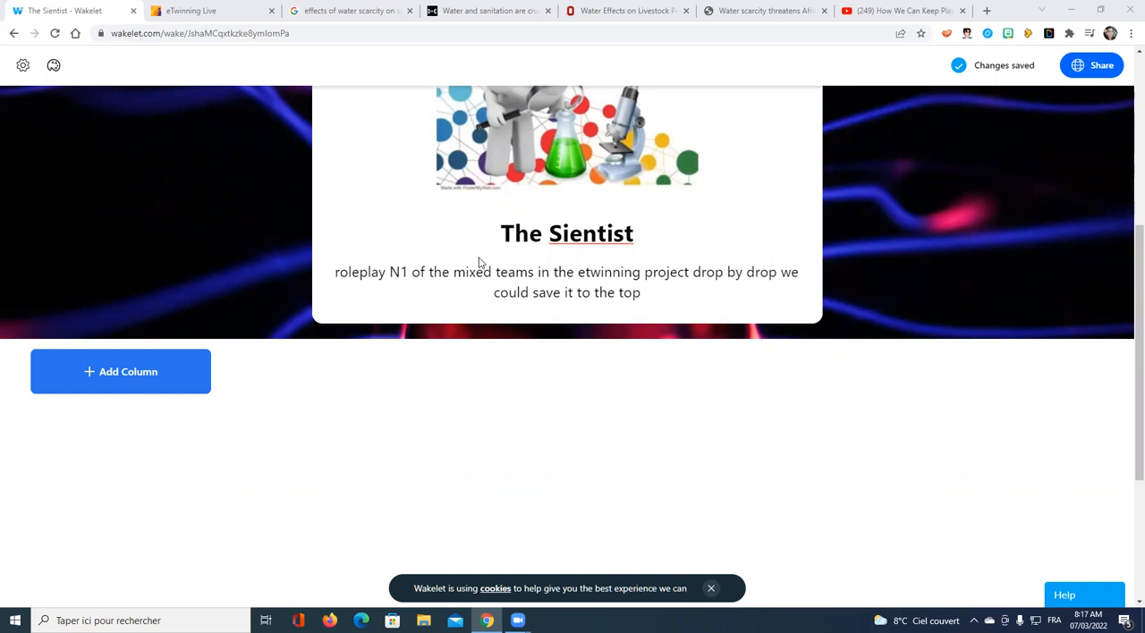
# Step: Correct the misspelled collection title to "The Scientist"
pyautogui.scroll(2, 533, 278)
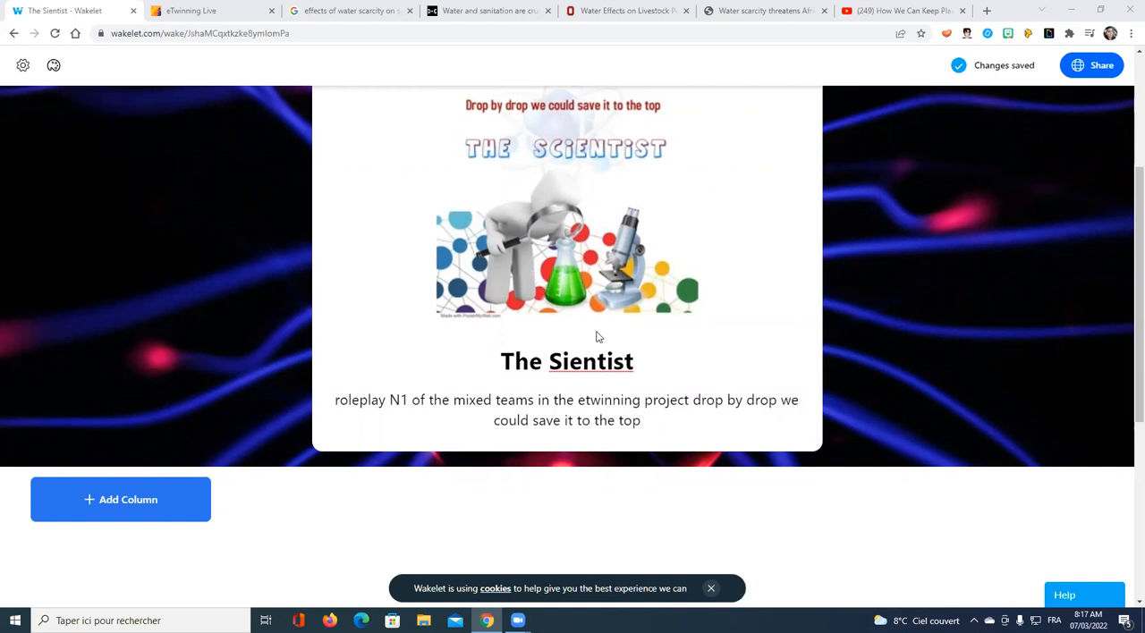
pyautogui.click(565, 363)
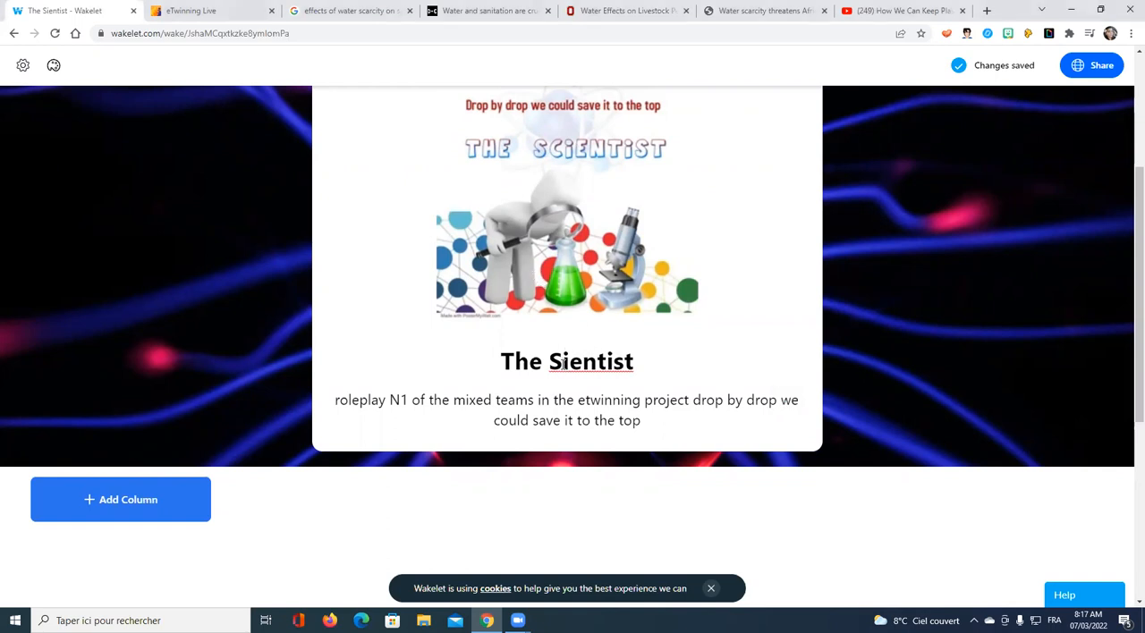
pyautogui.write('c')
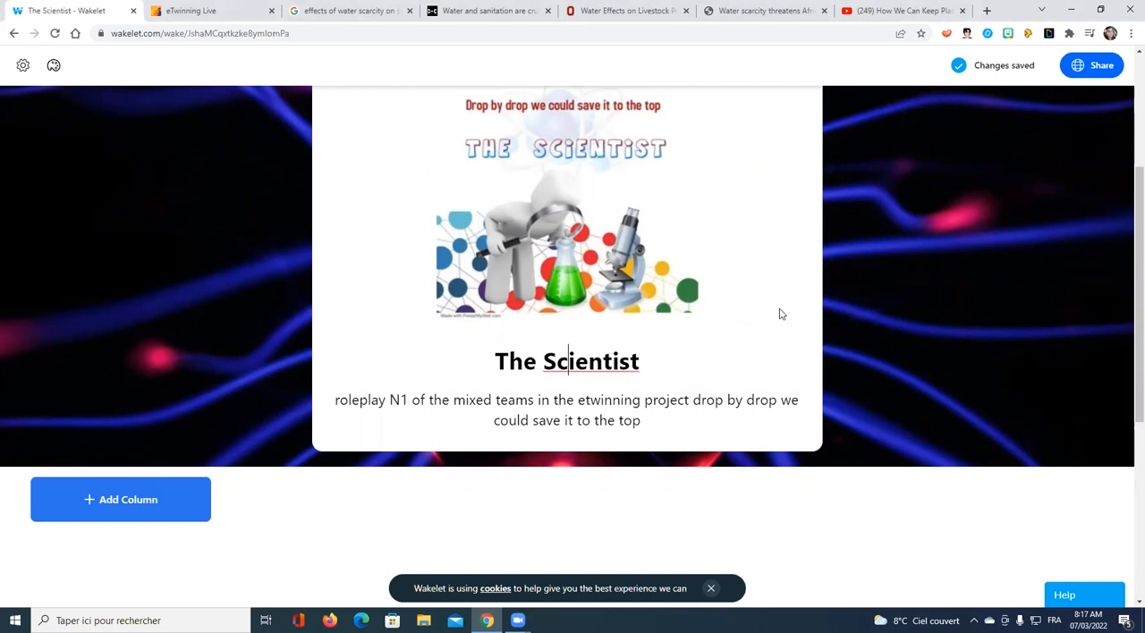
# Step: Add a column titled "Aboulkasem Chabbi School. Tunisia" to the collection
pyautogui.scroll(-2, 827, 310)
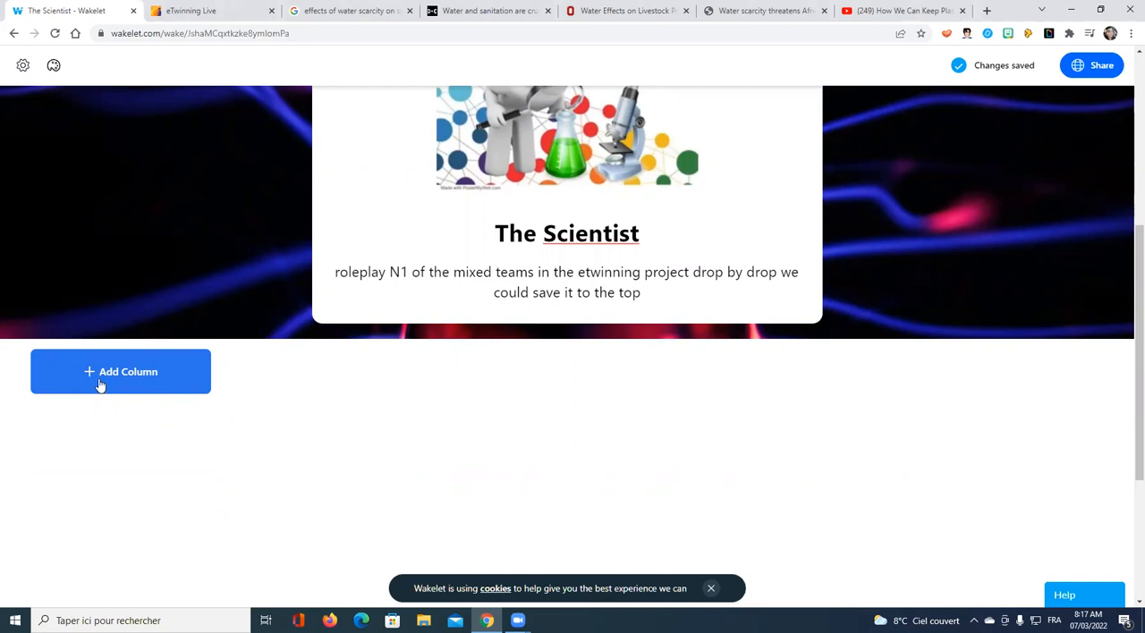
pyautogui.click(157, 374)
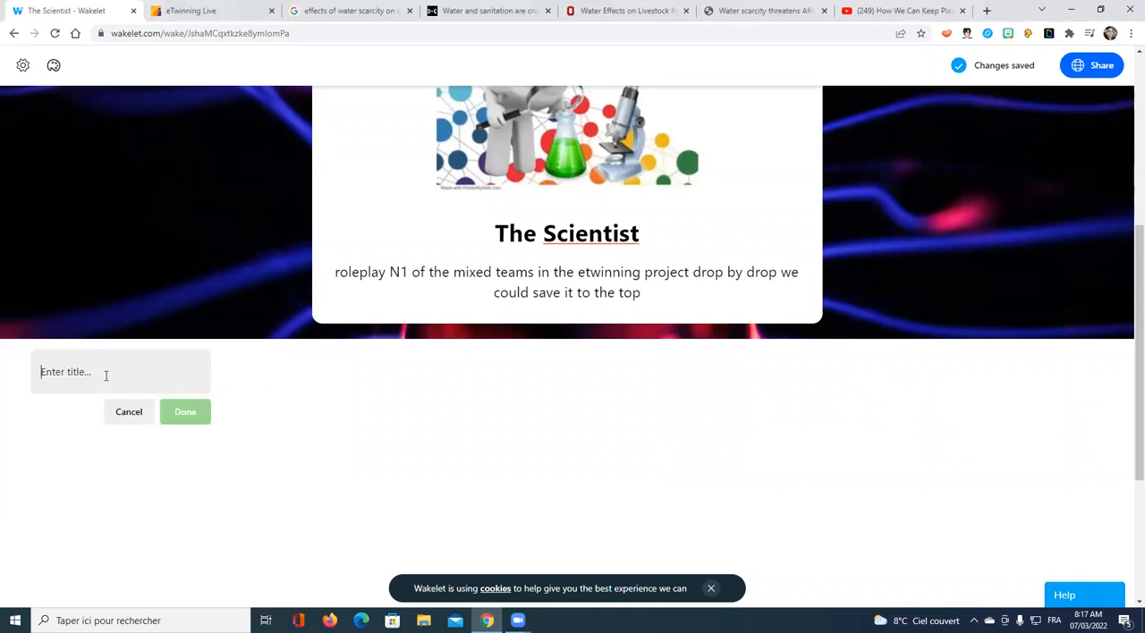
pyautogui.write('Abou')
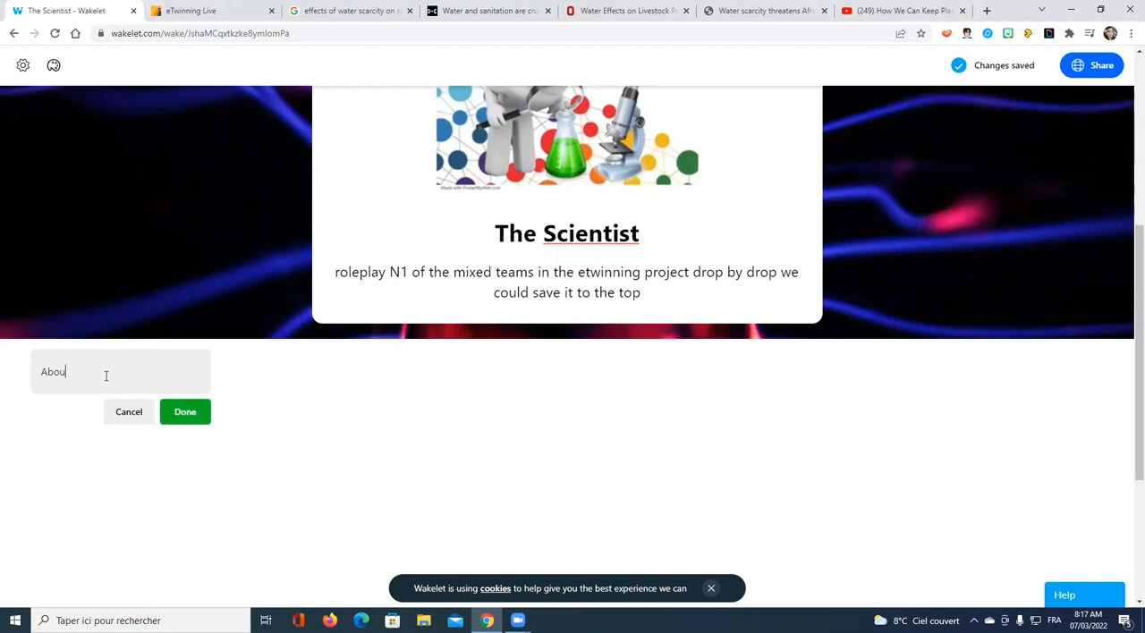
pyautogui.write('lkasem Chabbi School. Tunisi')
pyautogui.write('abbi School. Tunisia')
pyautogui.click(181, 419)
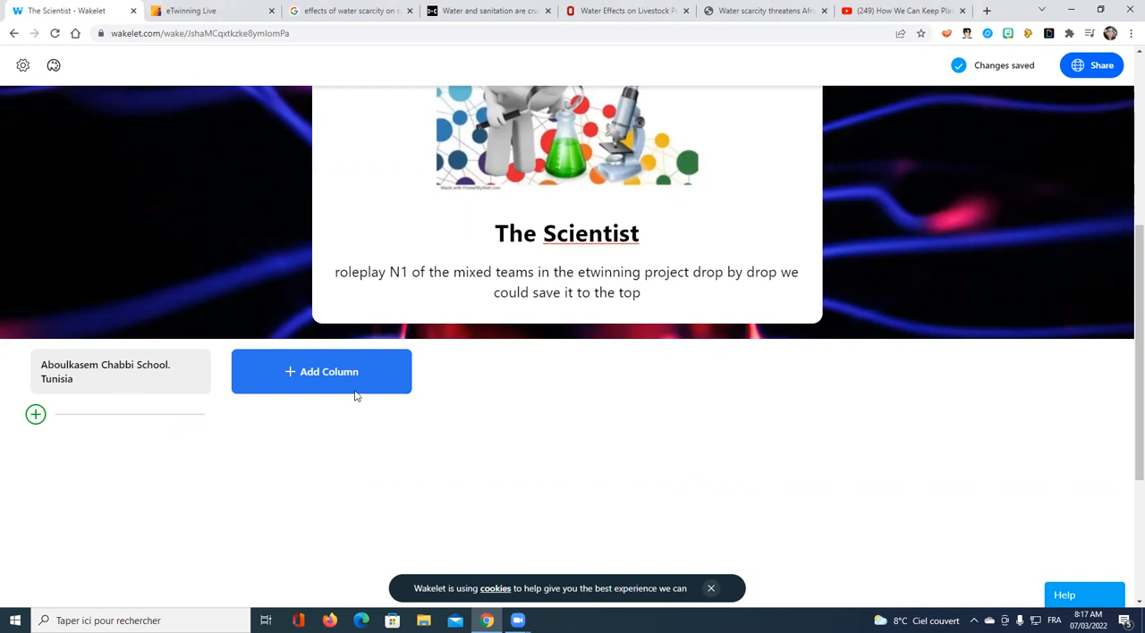
# Step: Open the content options of the Aboulkasem Chabbi School column and look through the apps available for adding items
pyautogui.click(35, 416)
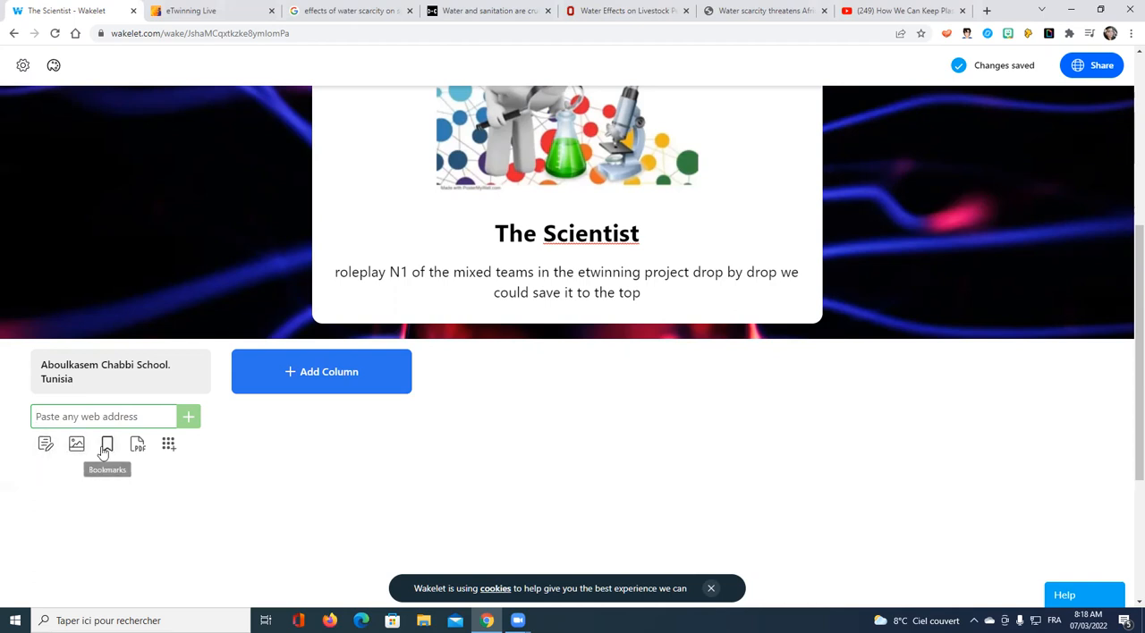
pyautogui.click(169, 447)
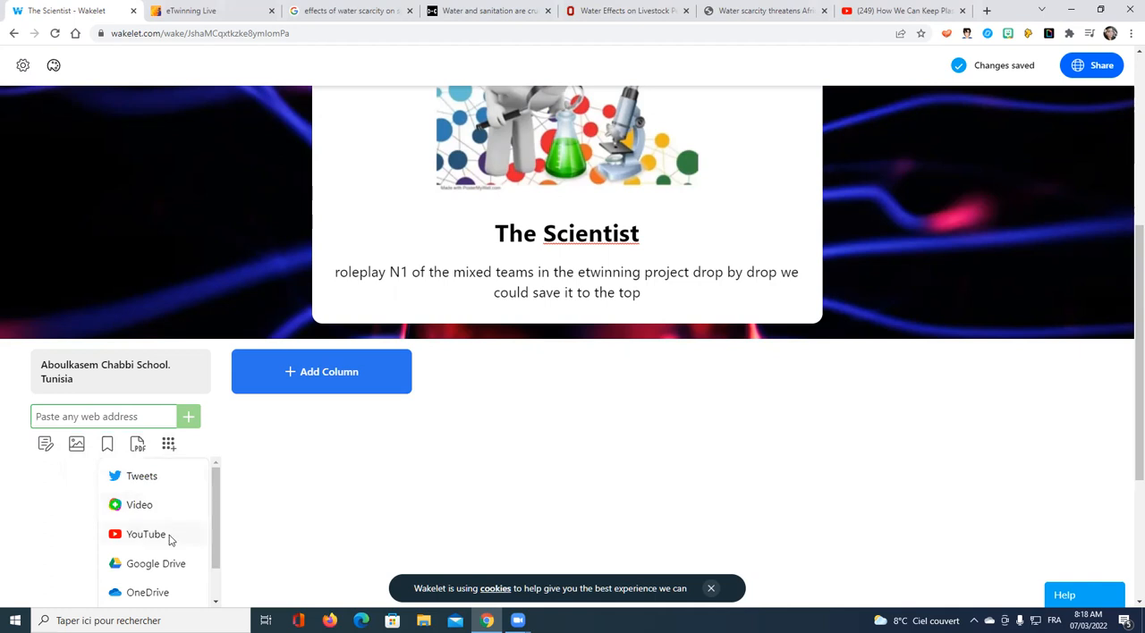
pyautogui.scroll(-1, 170, 539)
pyautogui.scroll(-1, 170, 535)
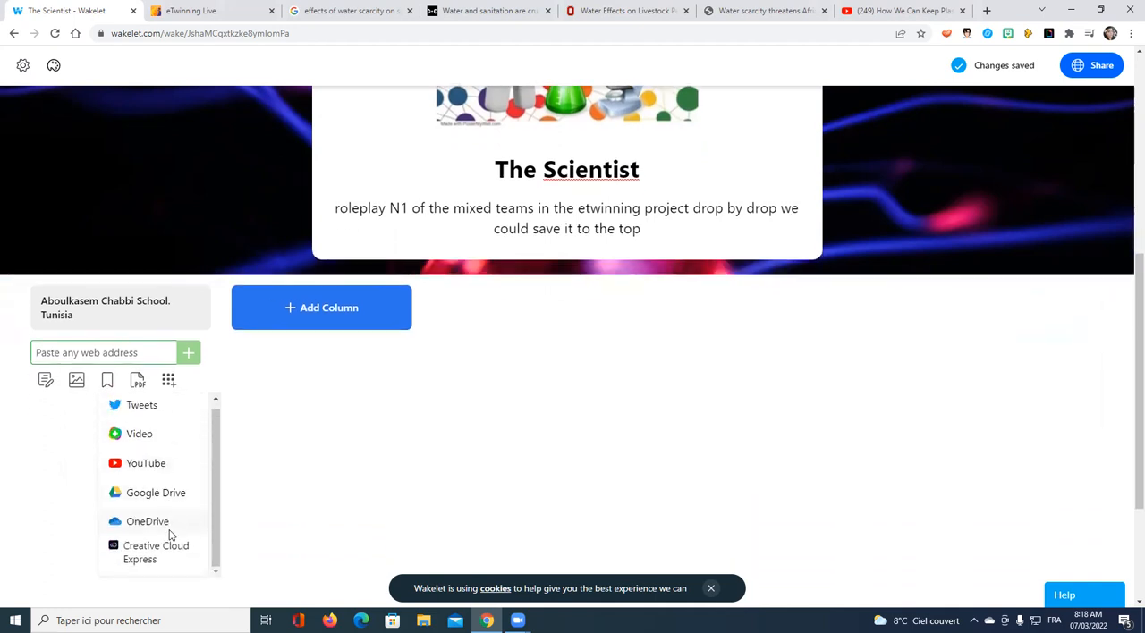
pyautogui.click(26, 465)
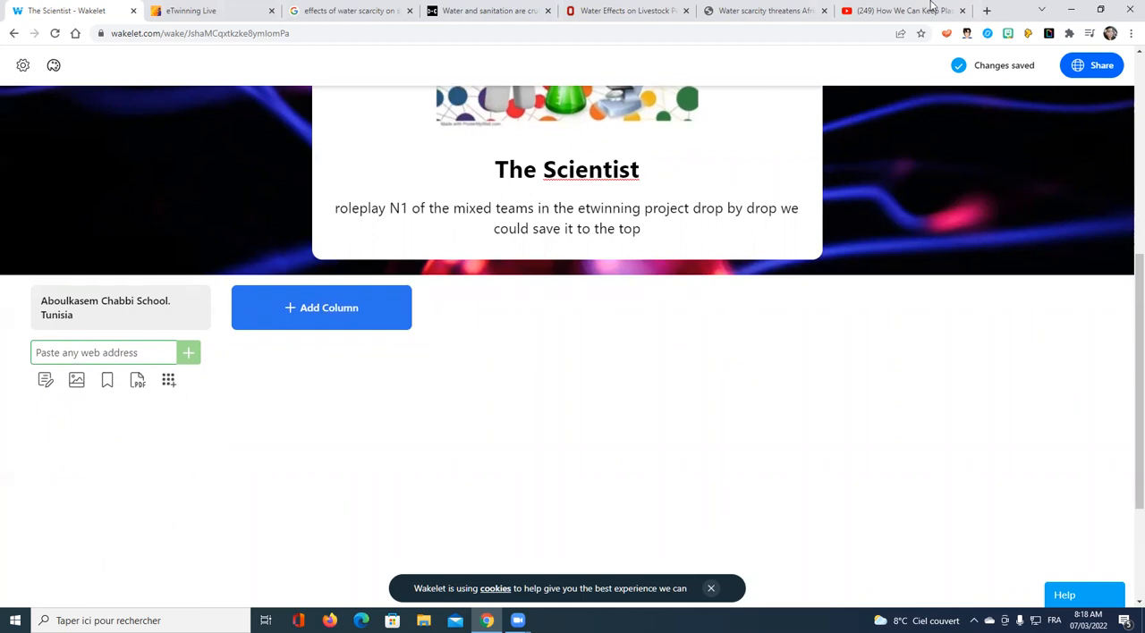
# Step: Switch to YouTube and copy the share link of "How We Can Keep Plastics Out of Our Ocean | National Geographic"
pyautogui.click(904, 11)
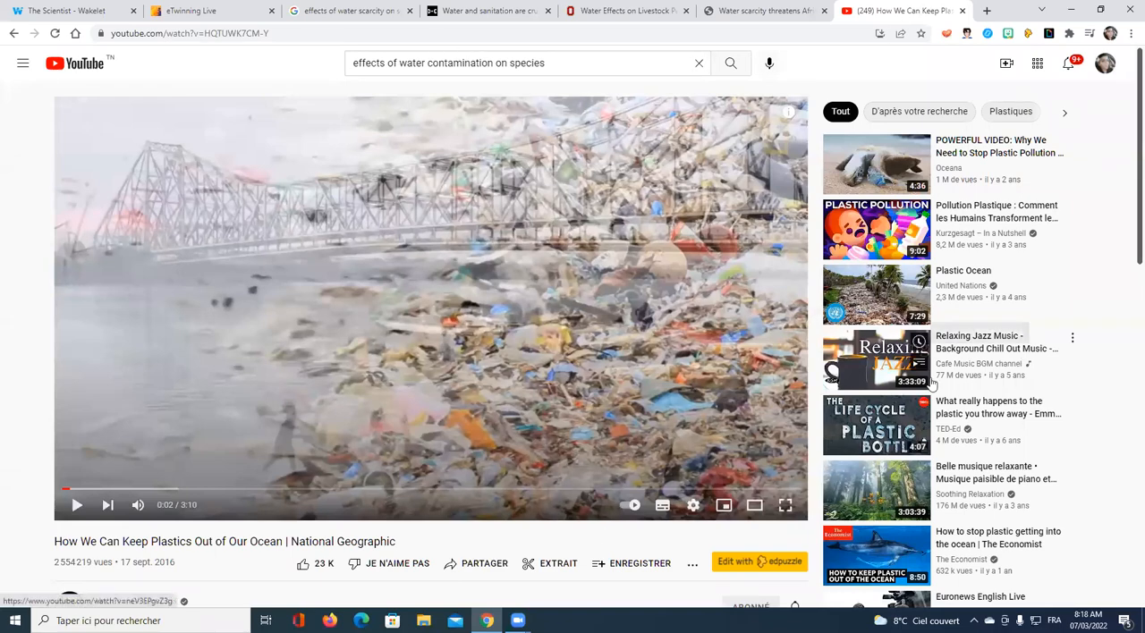
pyautogui.scroll(-1, 432, 446)
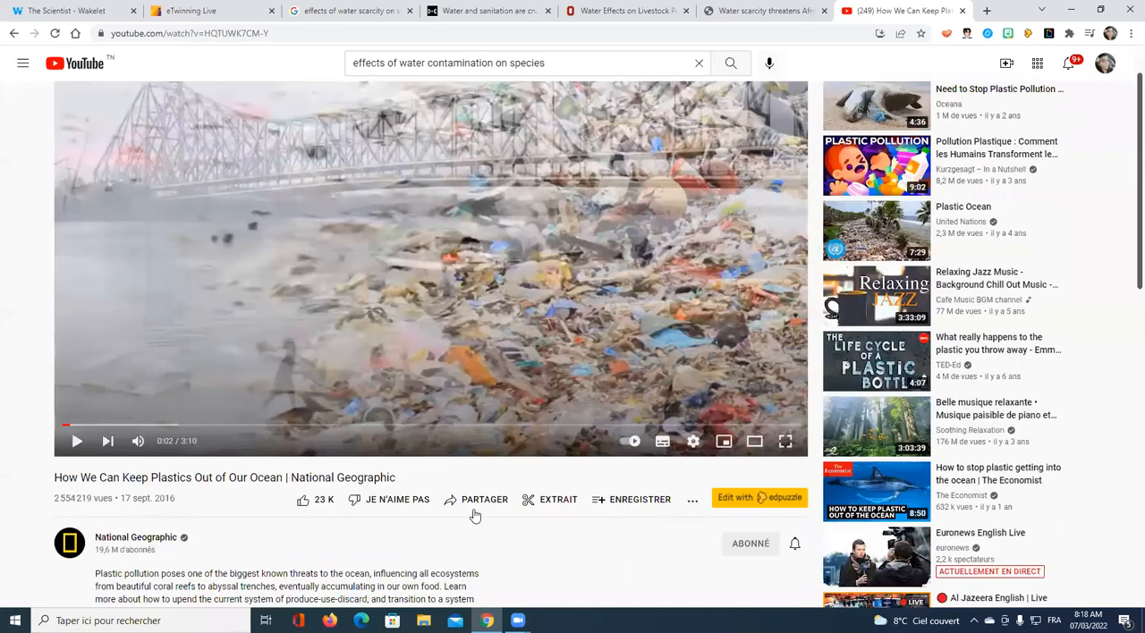
pyautogui.click(475, 503)
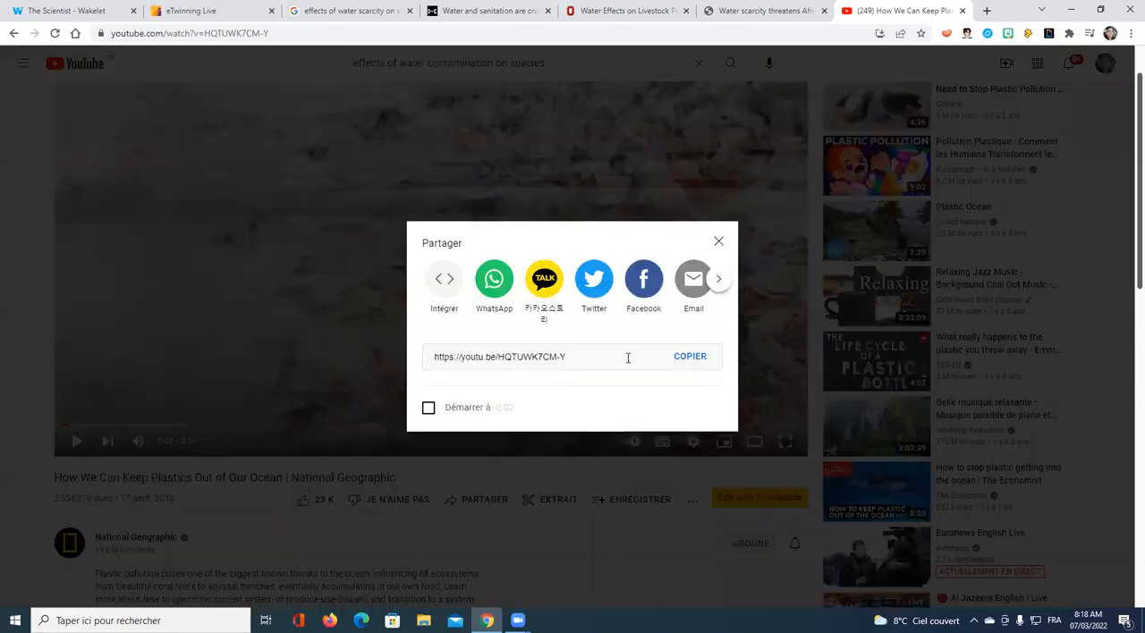
pyautogui.click(689, 357)
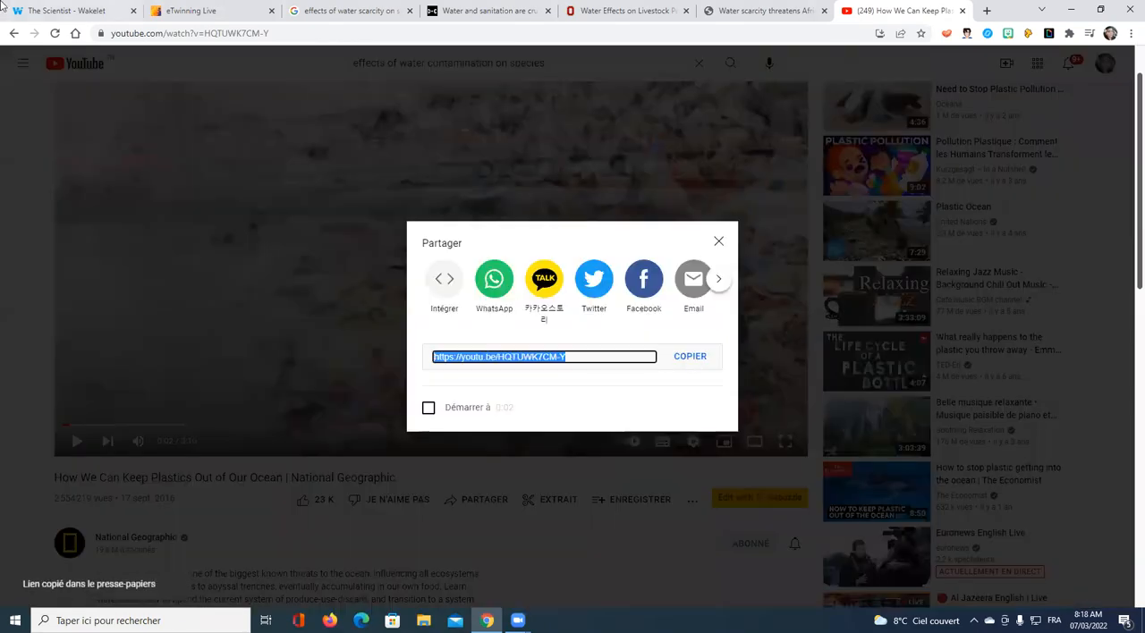
# Step: Return to the Wakelet collection and add the copied video link to the Aboulkasem Chabbi School column
pyautogui.click(62, 10)
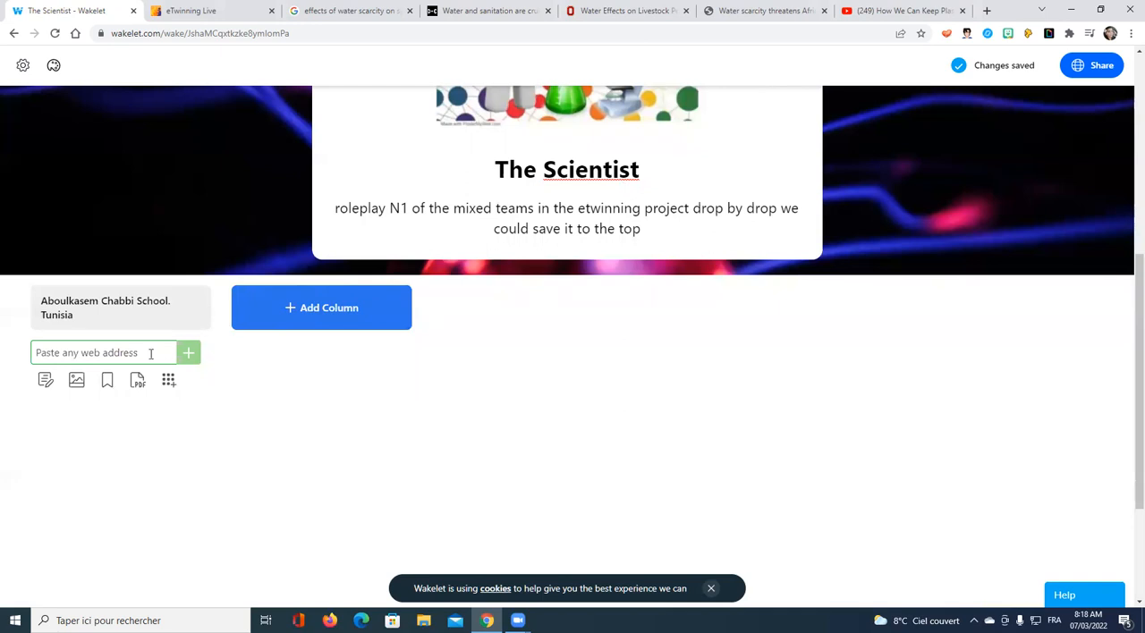
pyautogui.hotkey('ctrl', 'v')
pyautogui.press('Return')
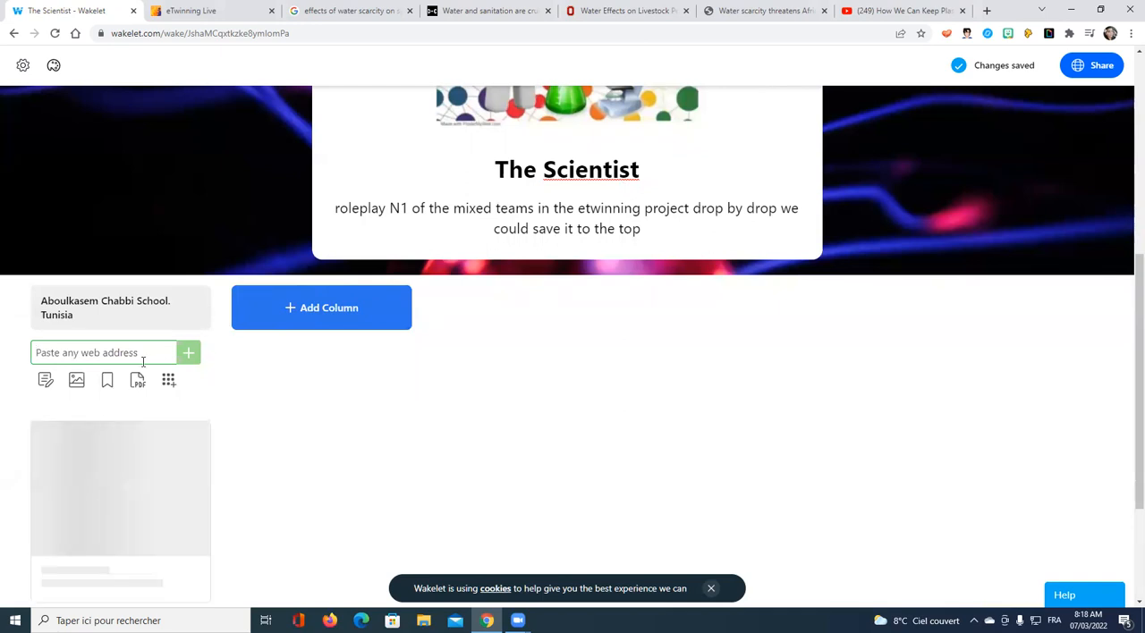
# Step: Change the title of the added YouTube video card to "water effects on species"
pyautogui.scroll(-2, 336, 431)
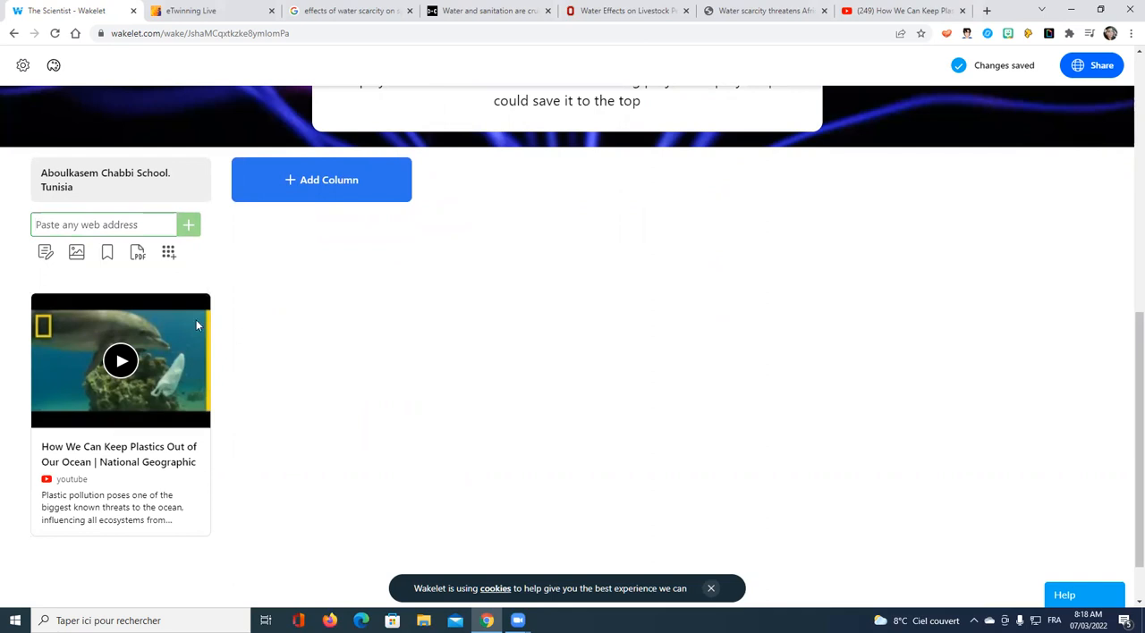
pyautogui.moveTo(166, 310)
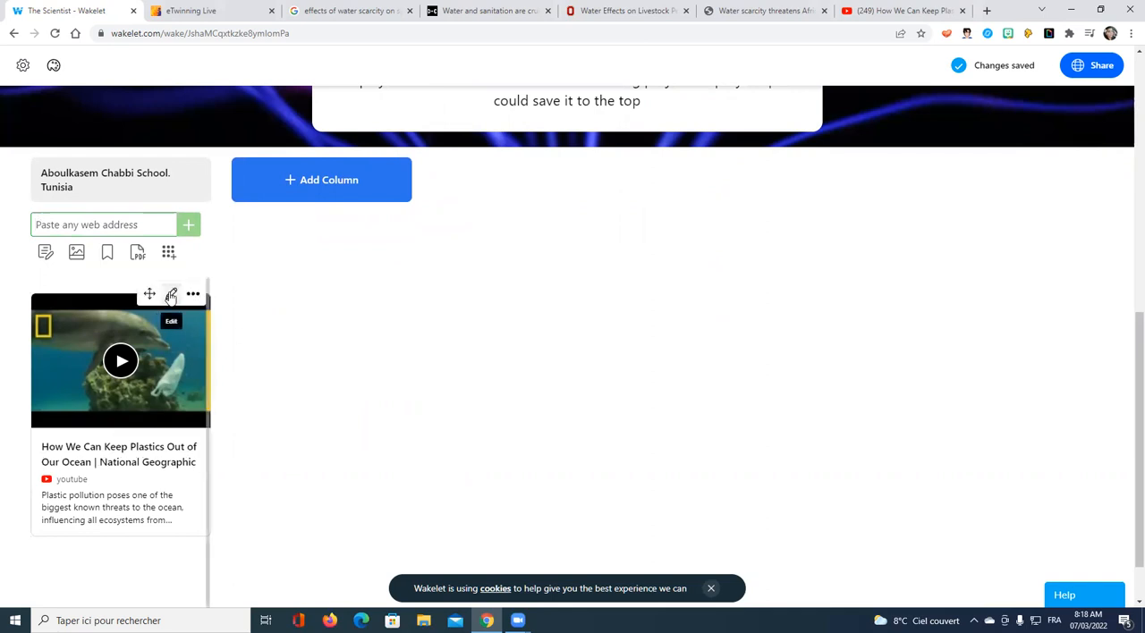
pyautogui.click(171, 296)
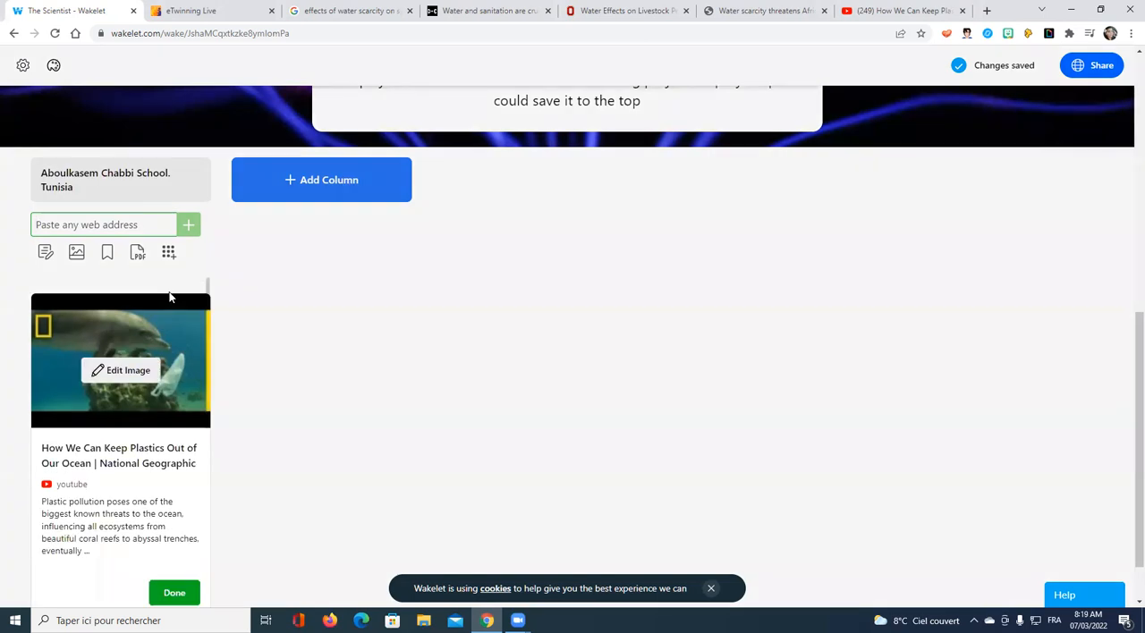
pyautogui.moveTo(198, 464); pyautogui.dragTo(44, 447)
pyautogui.write('w')
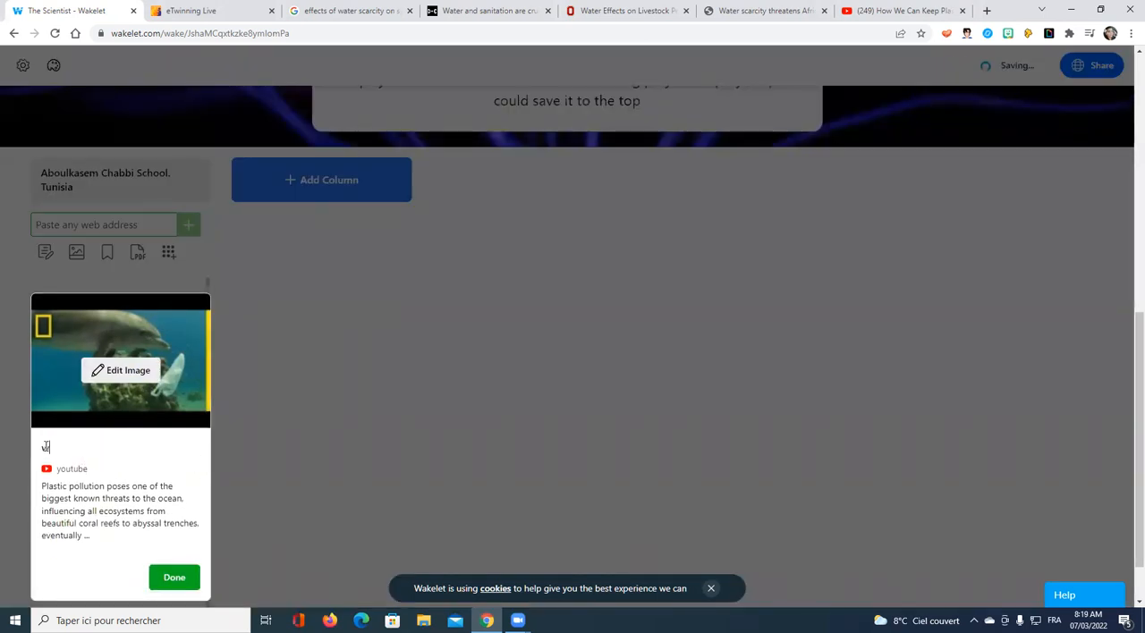
pyautogui.write('ater effects on species')
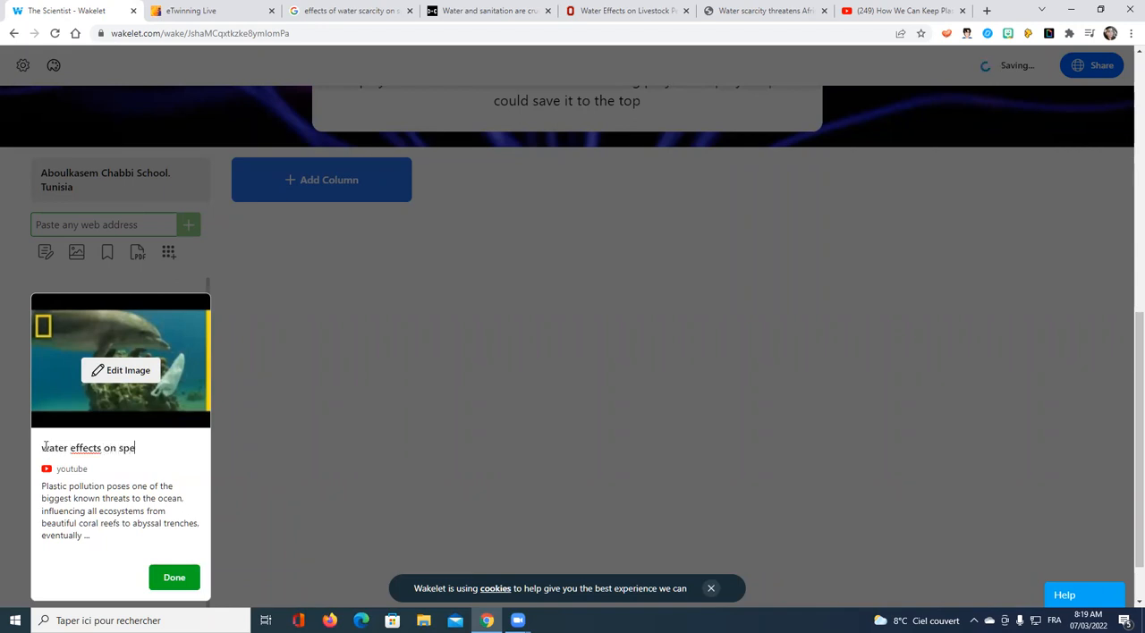
# Step: Replace the video card's image with the panda photo from a library search for "animals" and finish editing the card
pyautogui.click(122, 372)
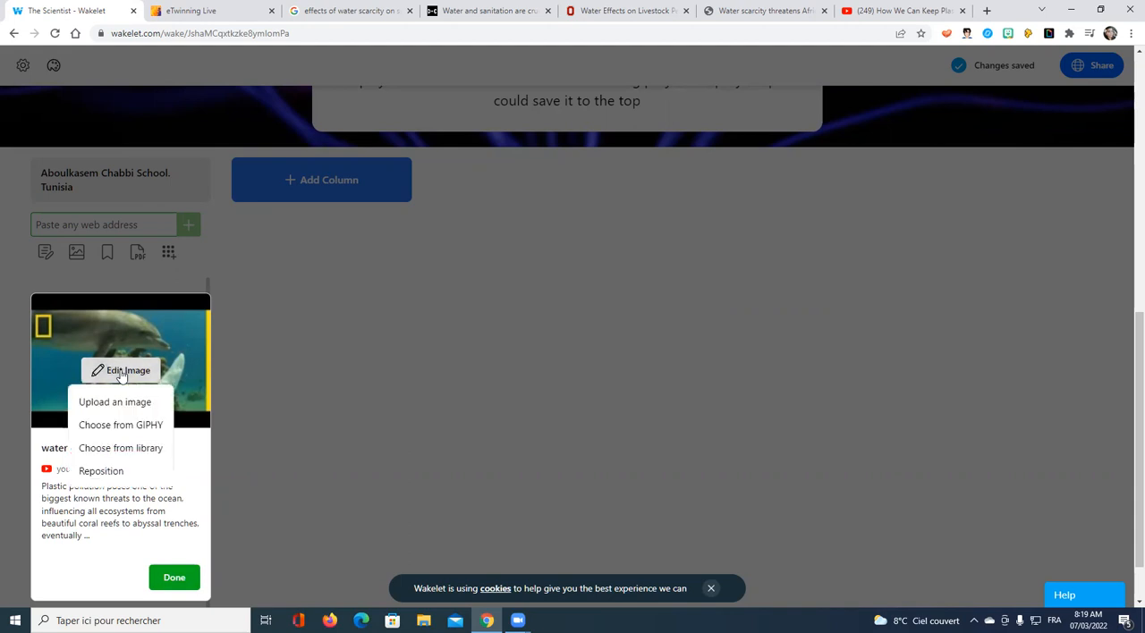
pyautogui.click(148, 456)
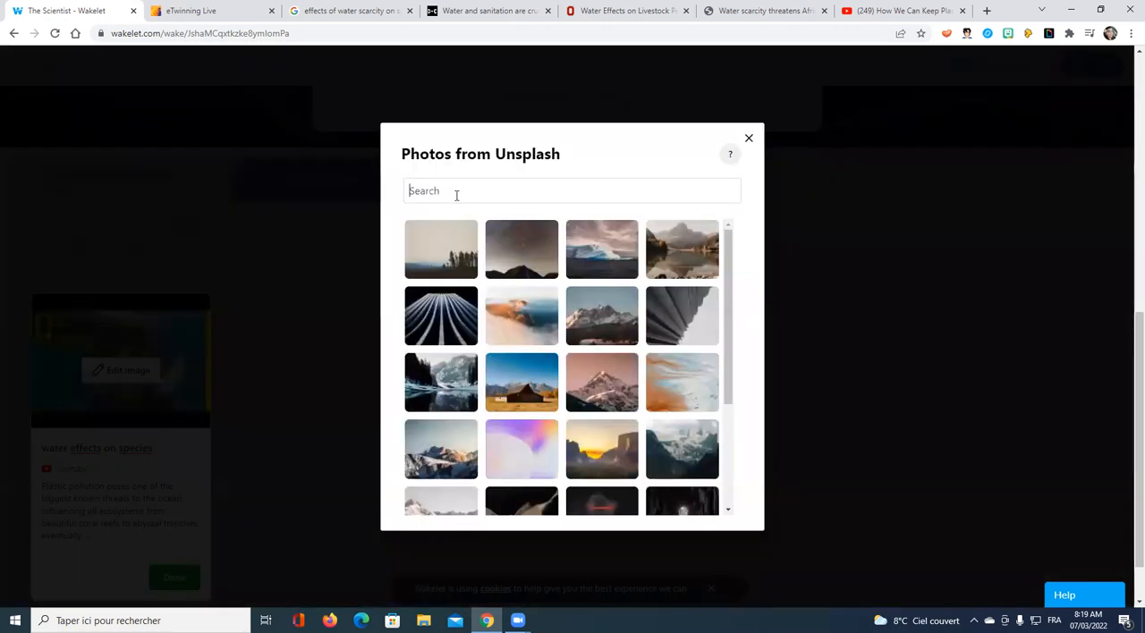
pyautogui.write('ani')
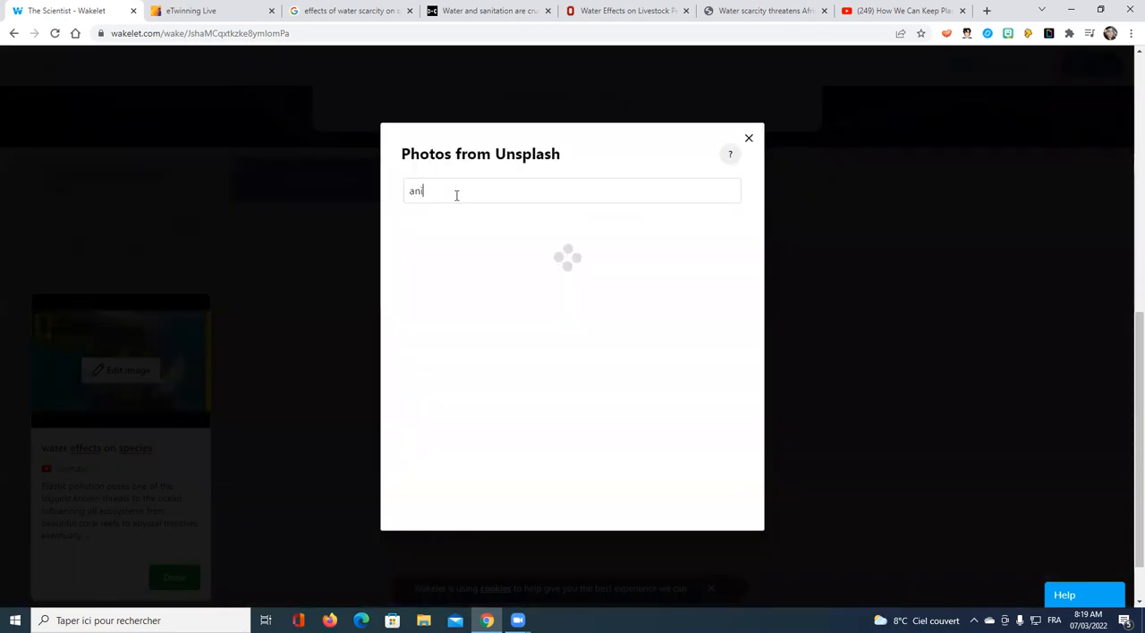
pyautogui.write('mals')
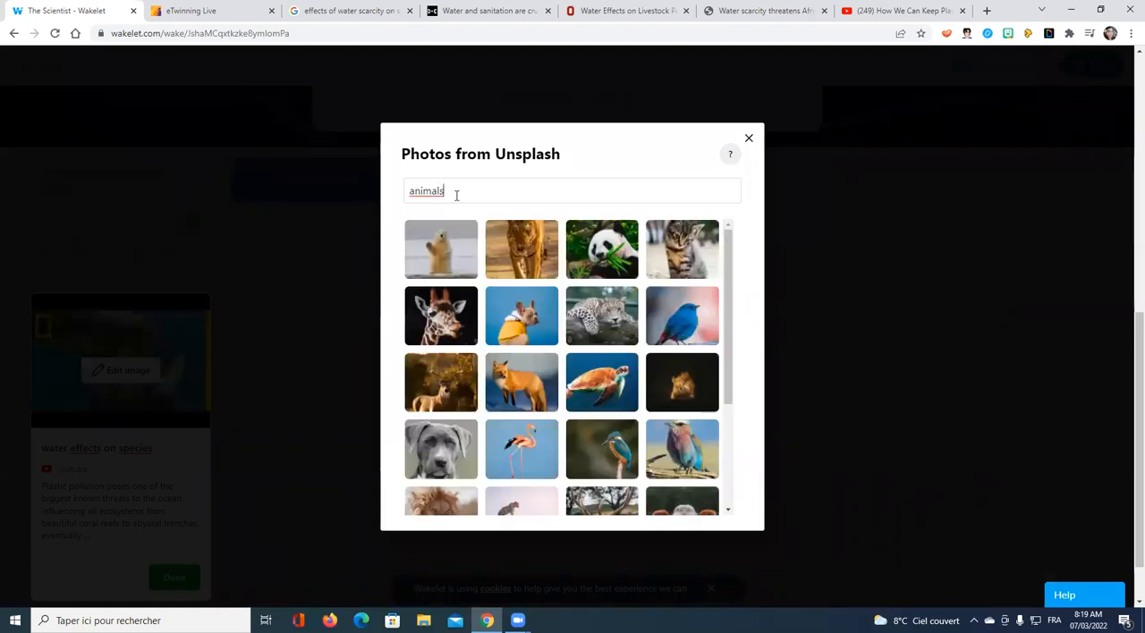
pyautogui.click(624, 260)
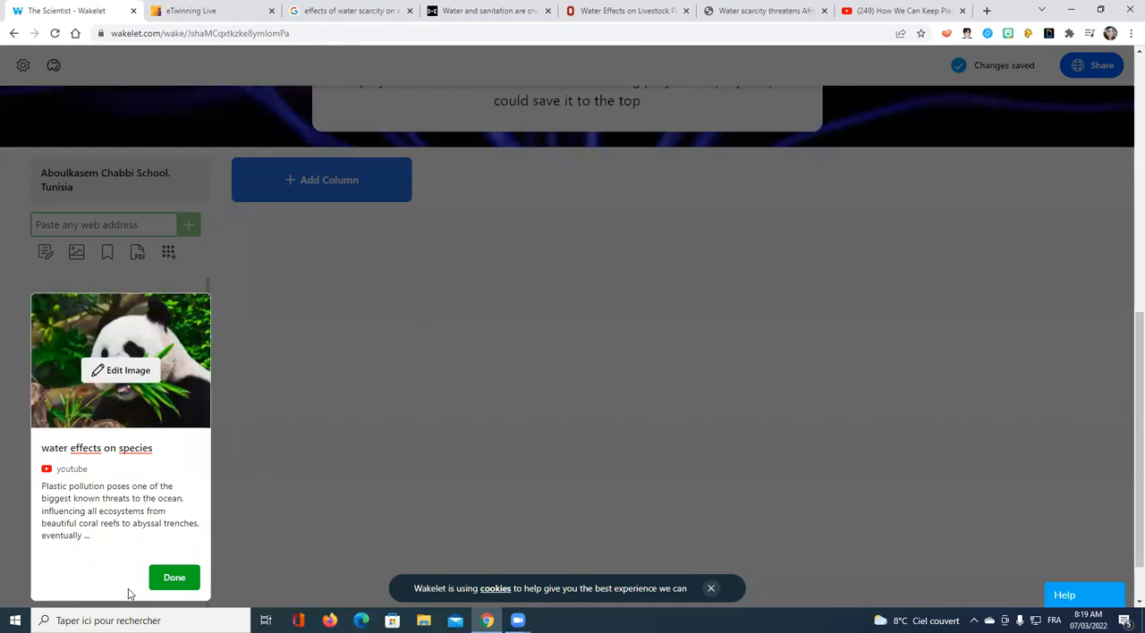
pyautogui.click(163, 582)
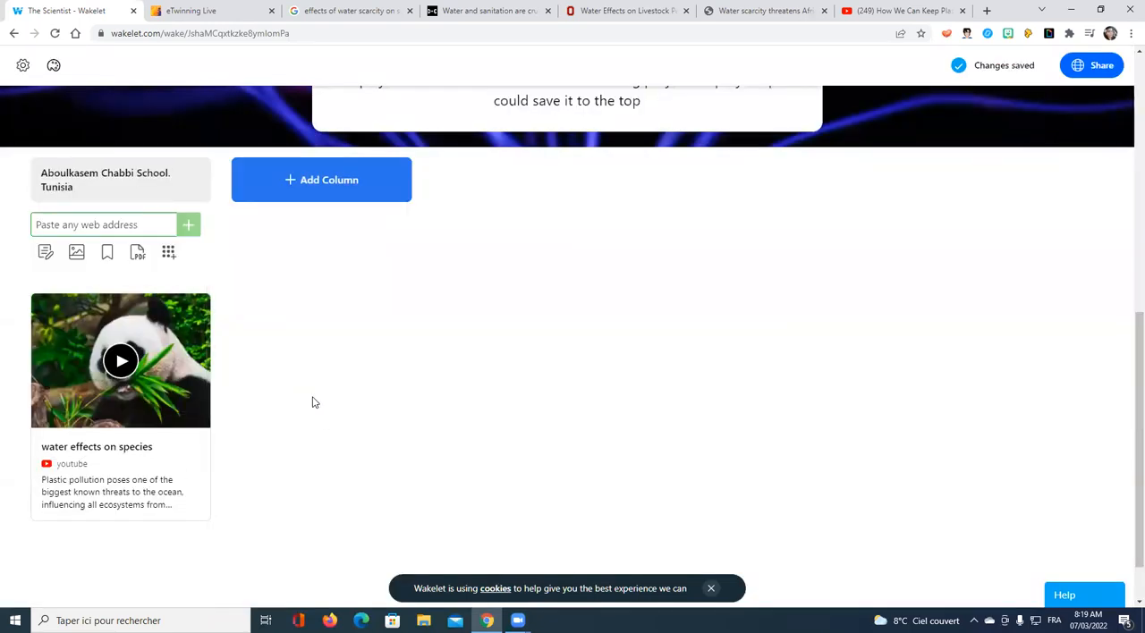
# Step: Add a text card to the Aboulkasem Chabbi School column reading "water scarcity causes drought and death of livestocks"
pyautogui.scroll(-1, 314, 402)
pyautogui.scroll(-1, 141, 485)
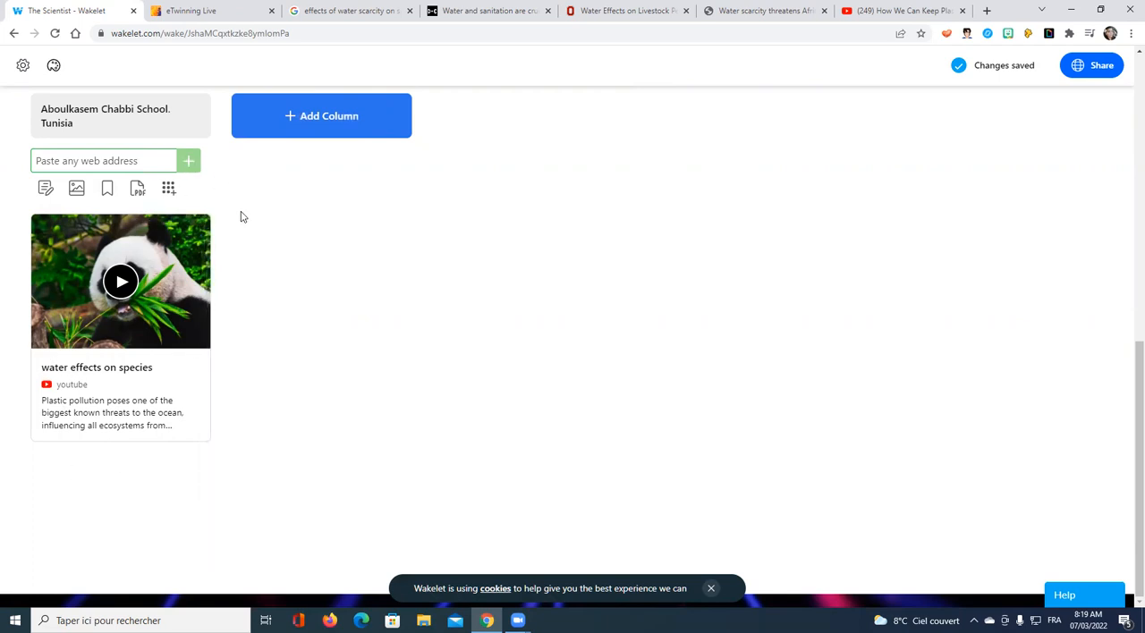
pyautogui.scroll(2, 102, 332)
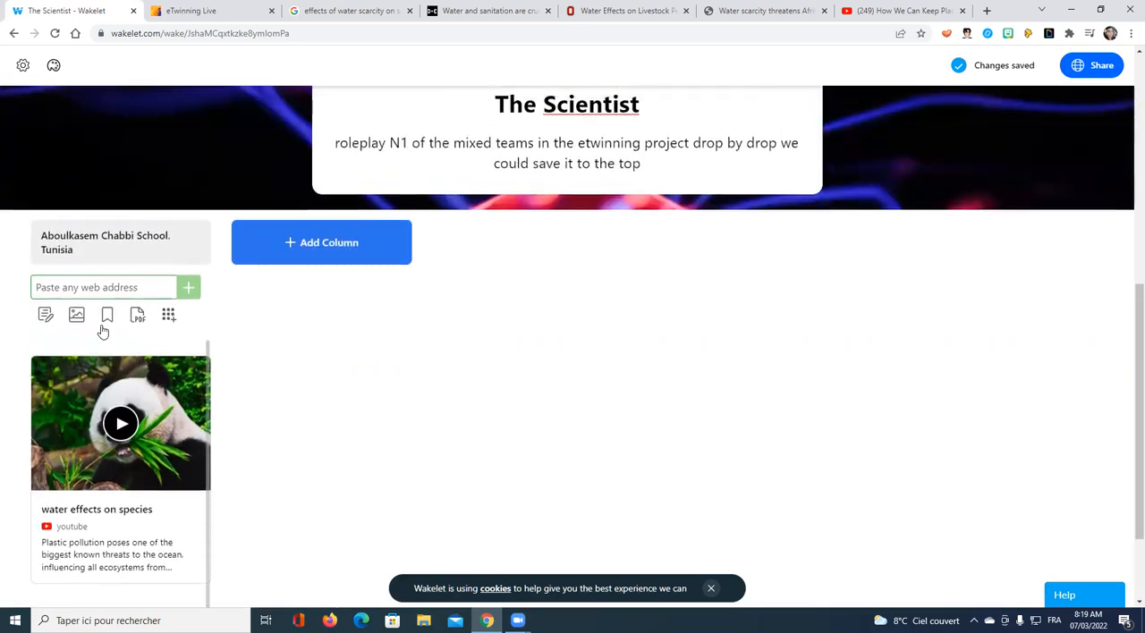
pyautogui.scroll(-2, 102, 332)
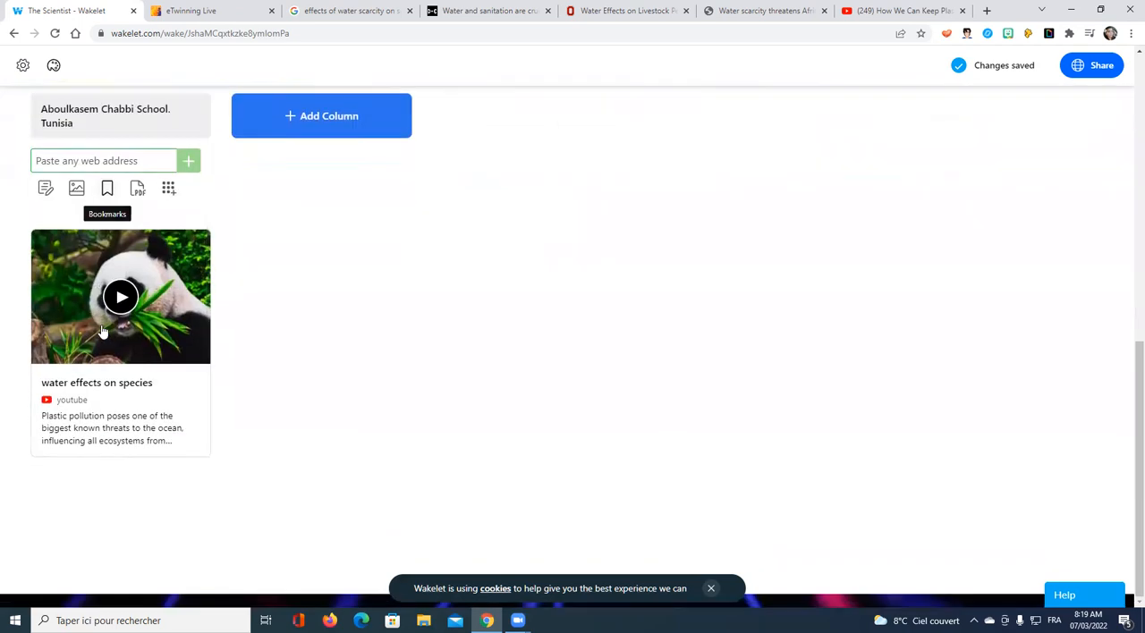
pyautogui.click(45, 189)
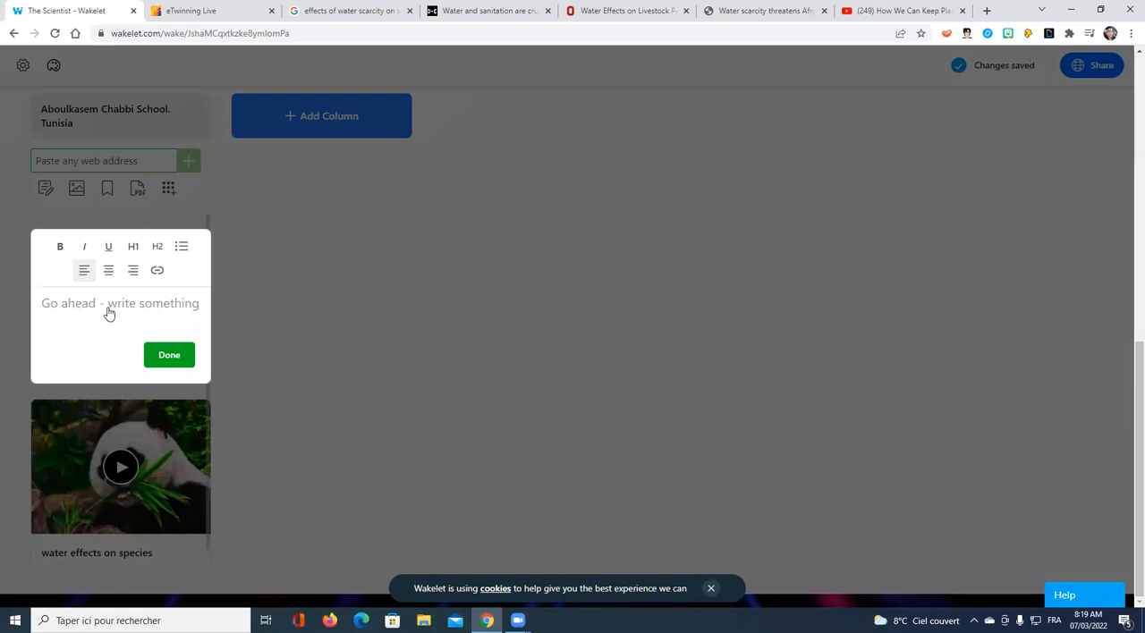
pyautogui.write('water scar')
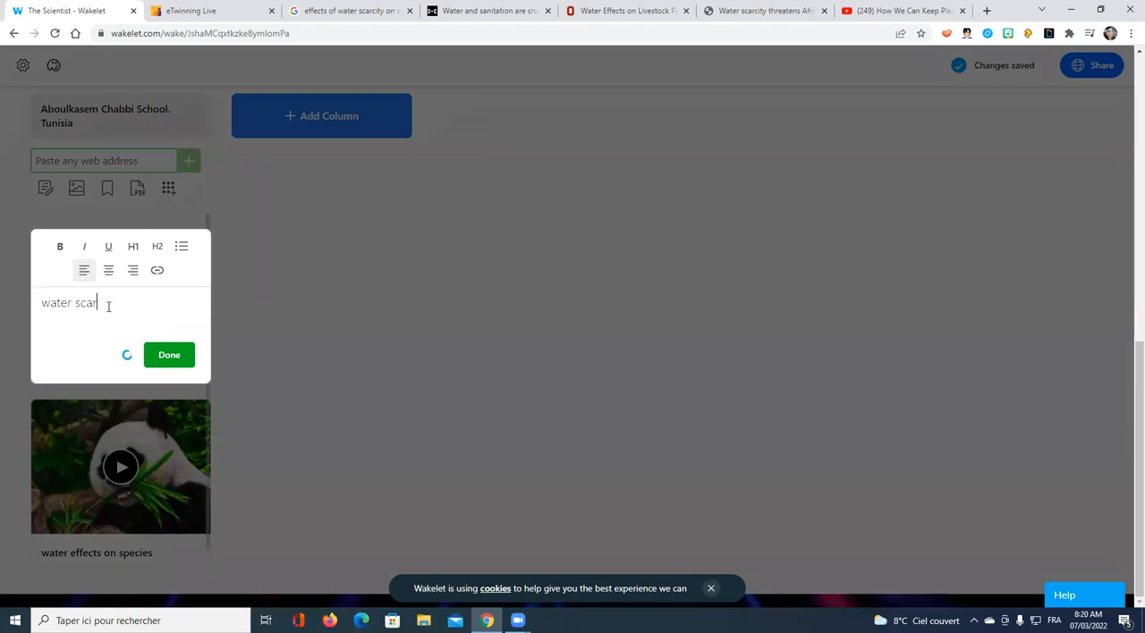
pyautogui.write('city causes drought a')
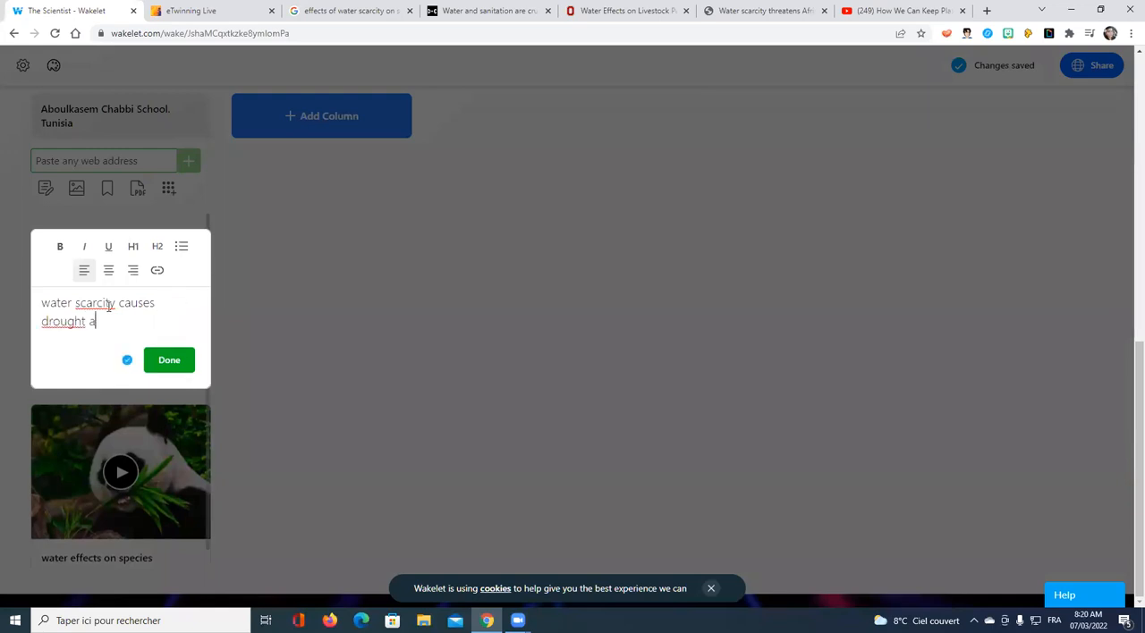
pyautogui.write('nd death of lives')
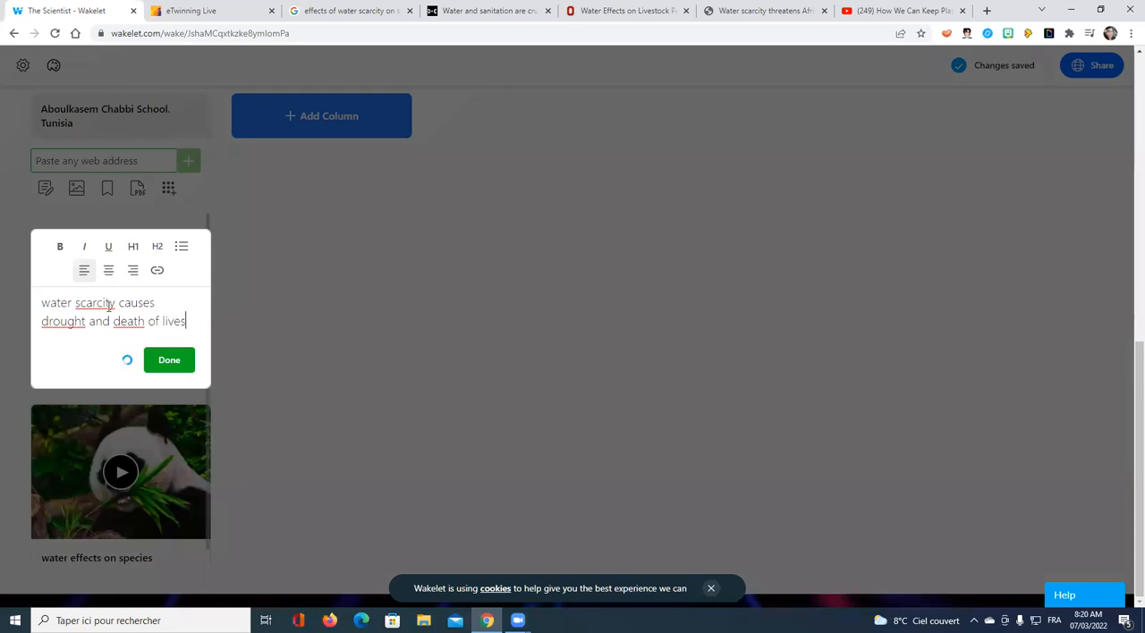
pyautogui.write('tocks')
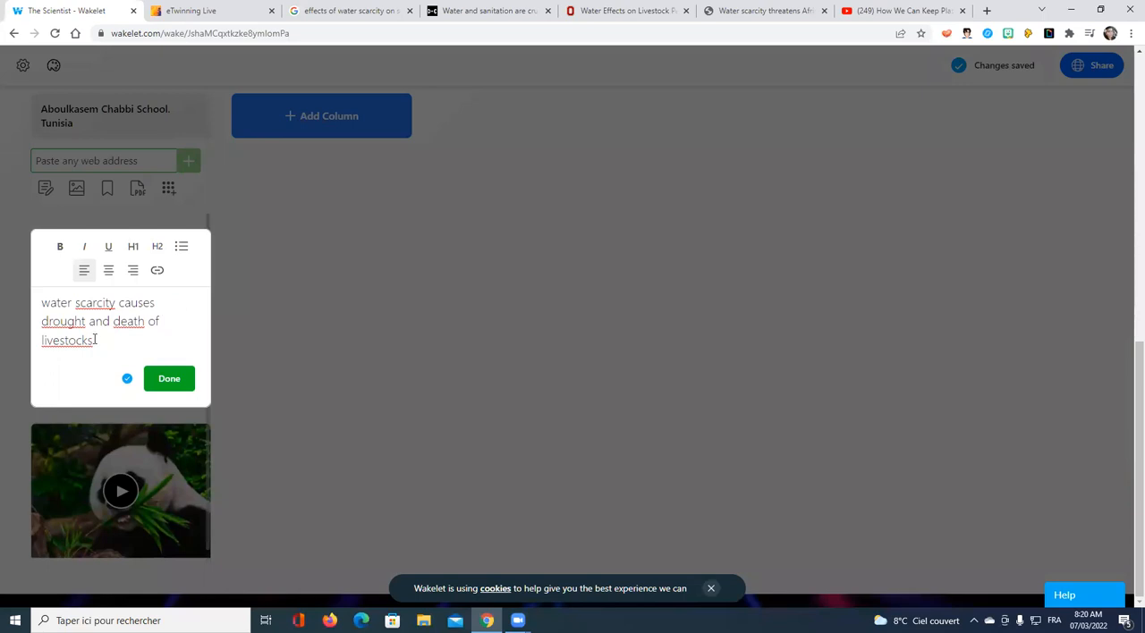
# Step: Format the text card's whole sentence as a bold, left-aligned H1 heading without a link and finish editing the card
pyautogui.moveTo(93, 340); pyautogui.dragTo(44, 307)
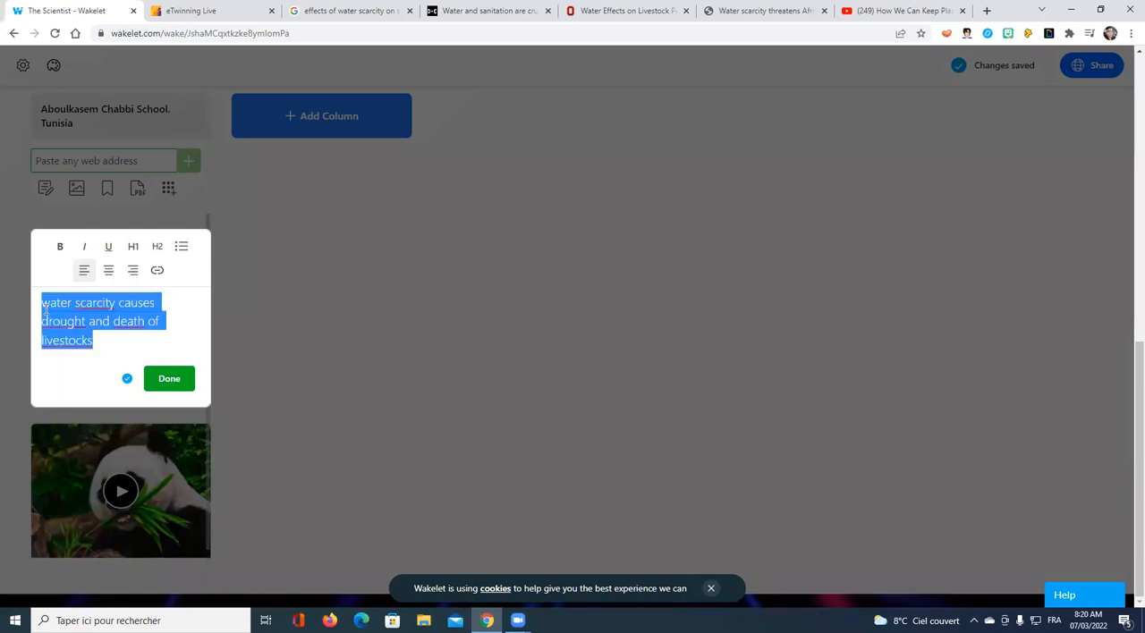
pyautogui.click(60, 248)
pyautogui.click(109, 272)
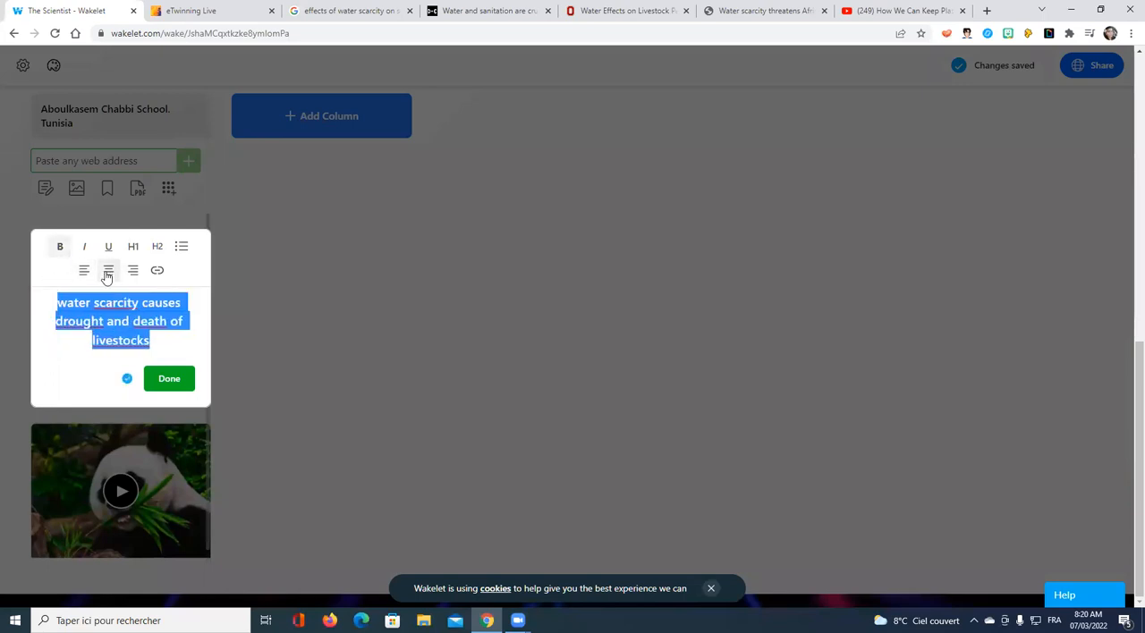
pyautogui.click(85, 275)
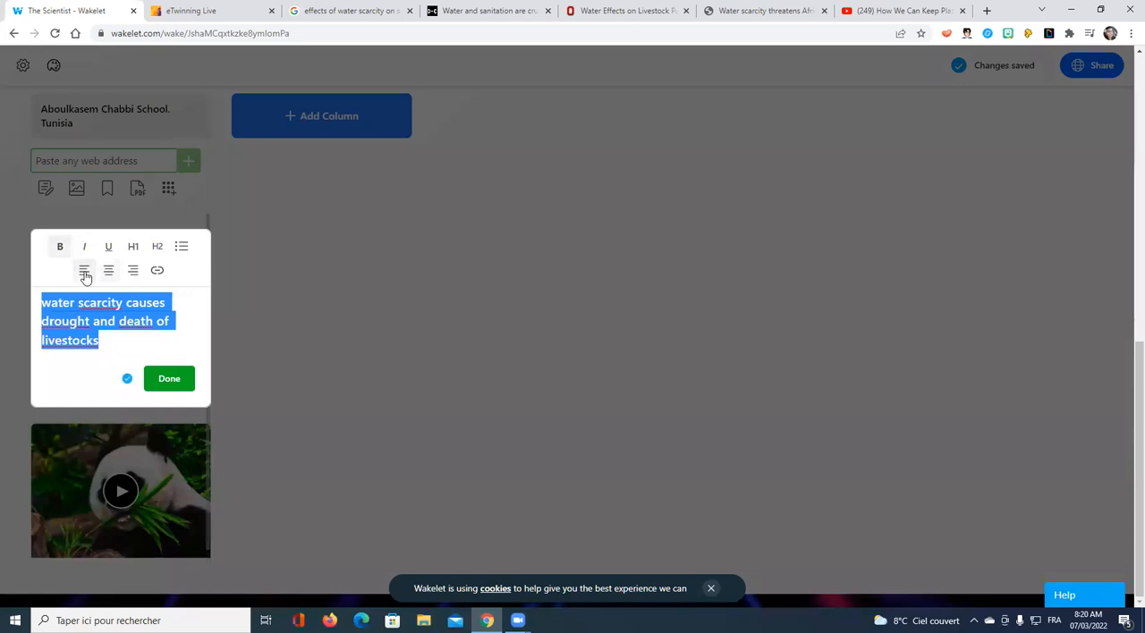
pyautogui.click(133, 248)
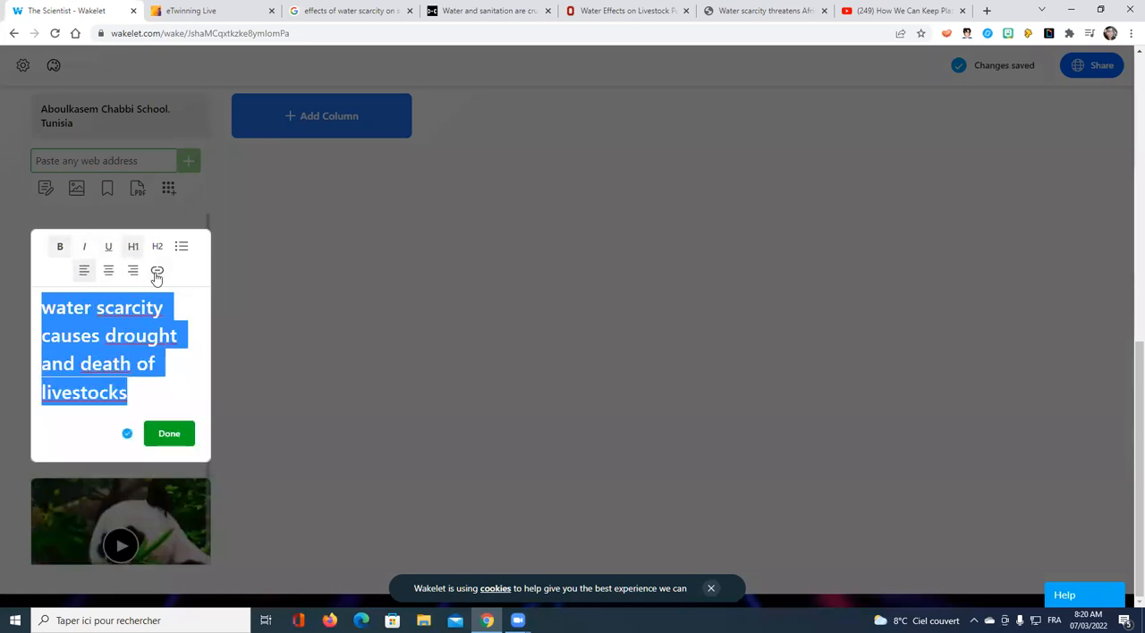
pyautogui.click(156, 271)
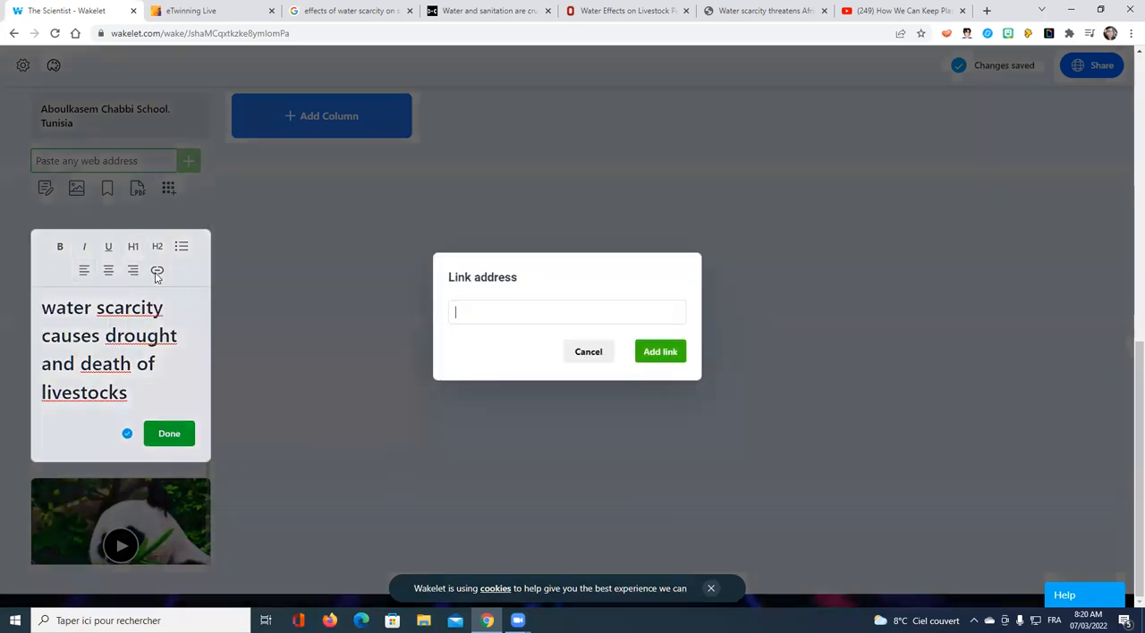
pyautogui.click(578, 355)
pyautogui.click(171, 436)
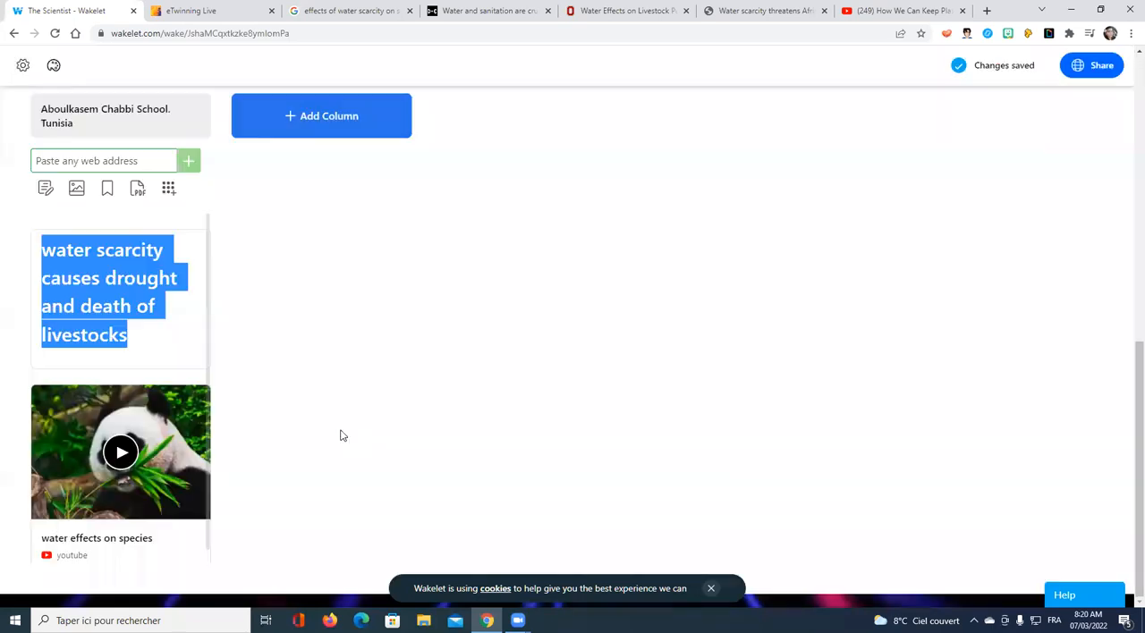
# Step: Copy the web address of the African Wildlife Foundation water scarcity article and add it to the school column in Wakelet
pyautogui.scroll(-2, 206, 335)
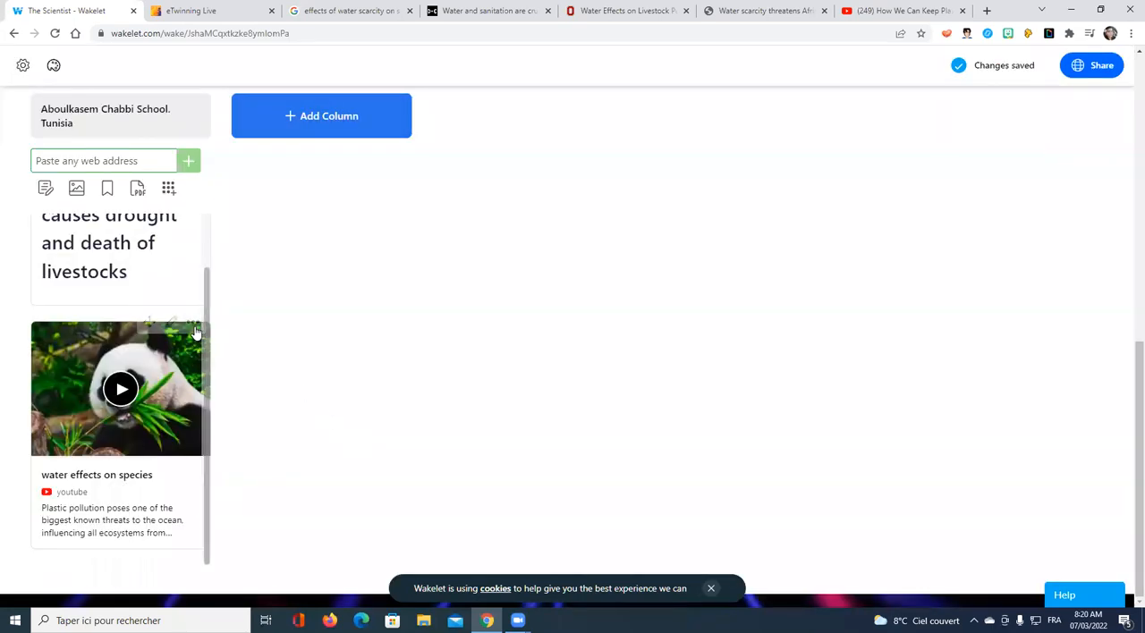
pyautogui.scroll(3, 186, 356)
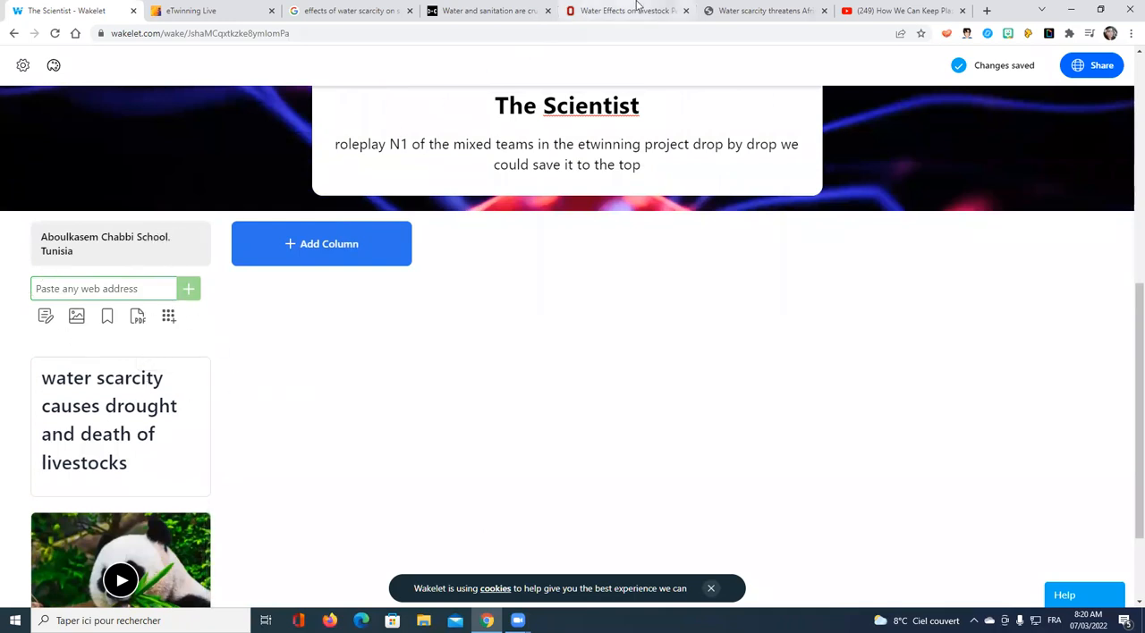
pyautogui.click(769, 10)
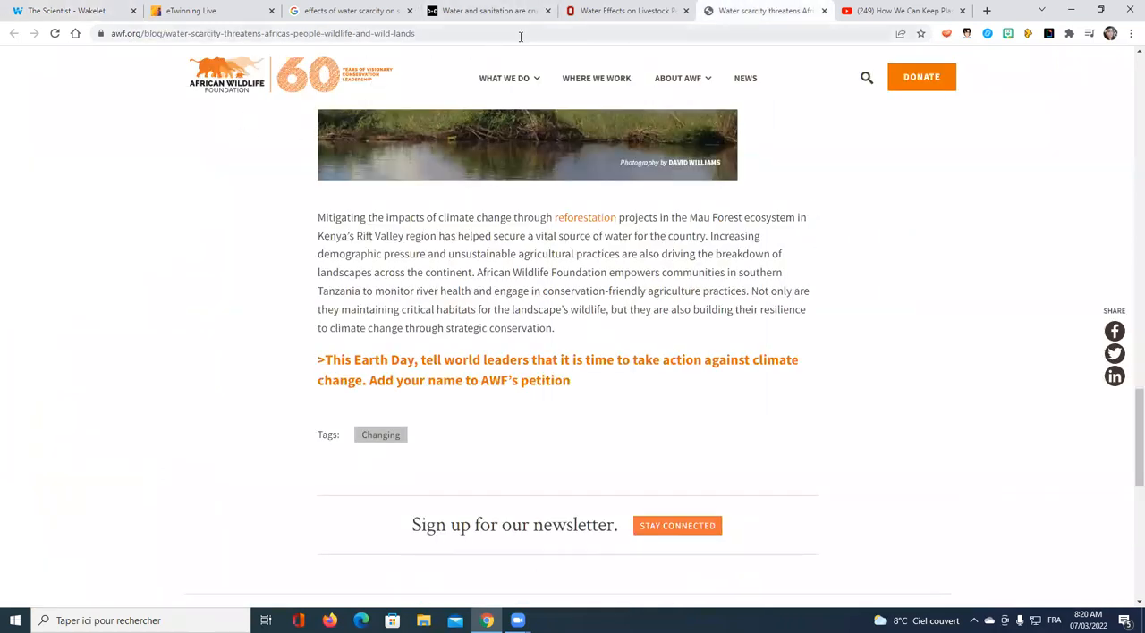
pyautogui.click(519, 34)
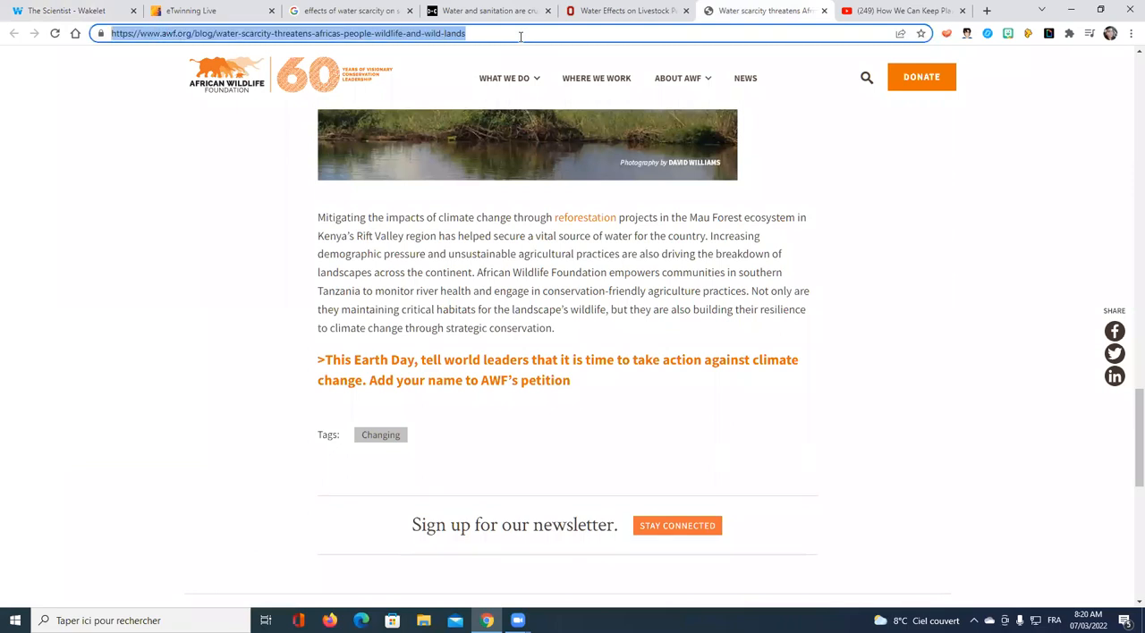
pyautogui.click(67, 10)
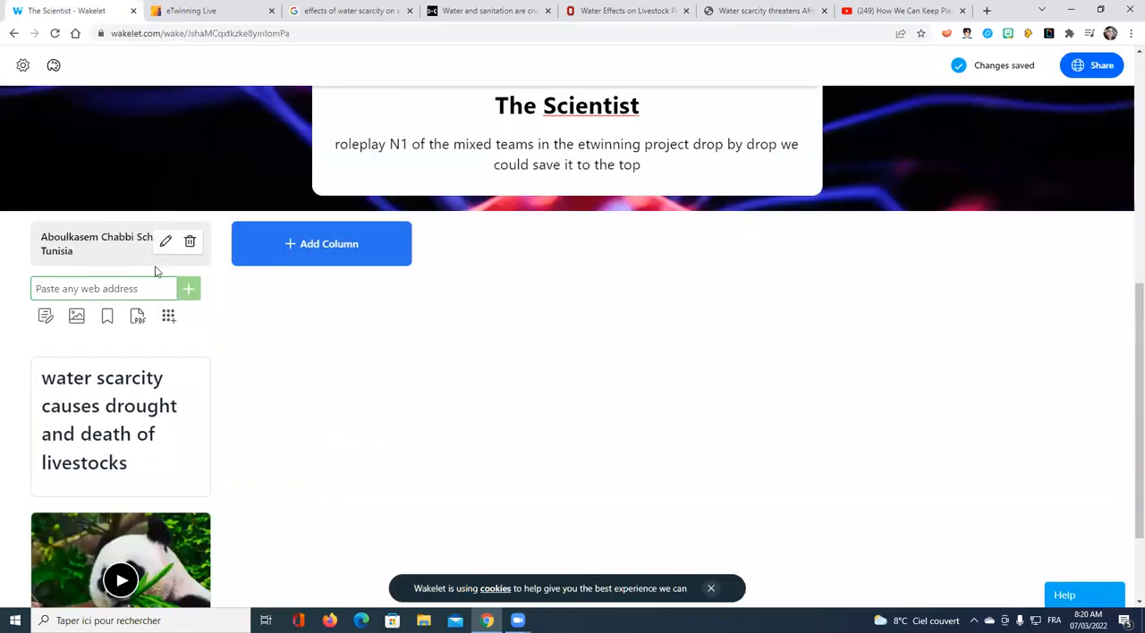
pyautogui.hotkey('ctrl', 'v')
pyautogui.press('Return')
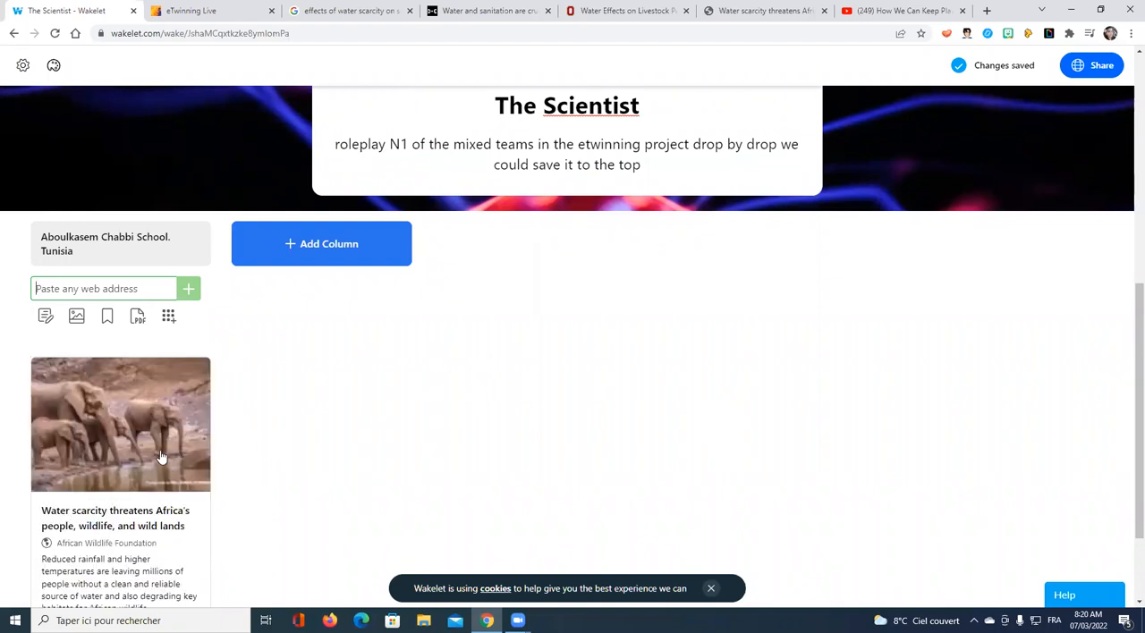
# Step: Change the added article card's title to "Water scarcity threatens animals" and finish editing the card
pyautogui.moveTo(170, 366)
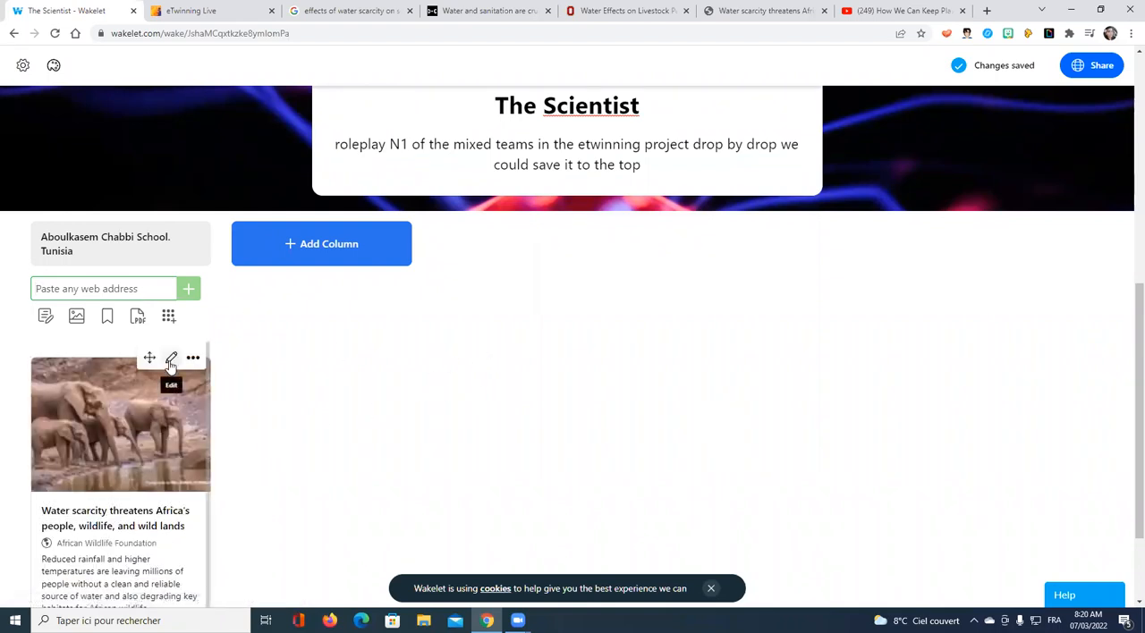
pyautogui.click(171, 359)
pyautogui.scroll(-1, 169, 462)
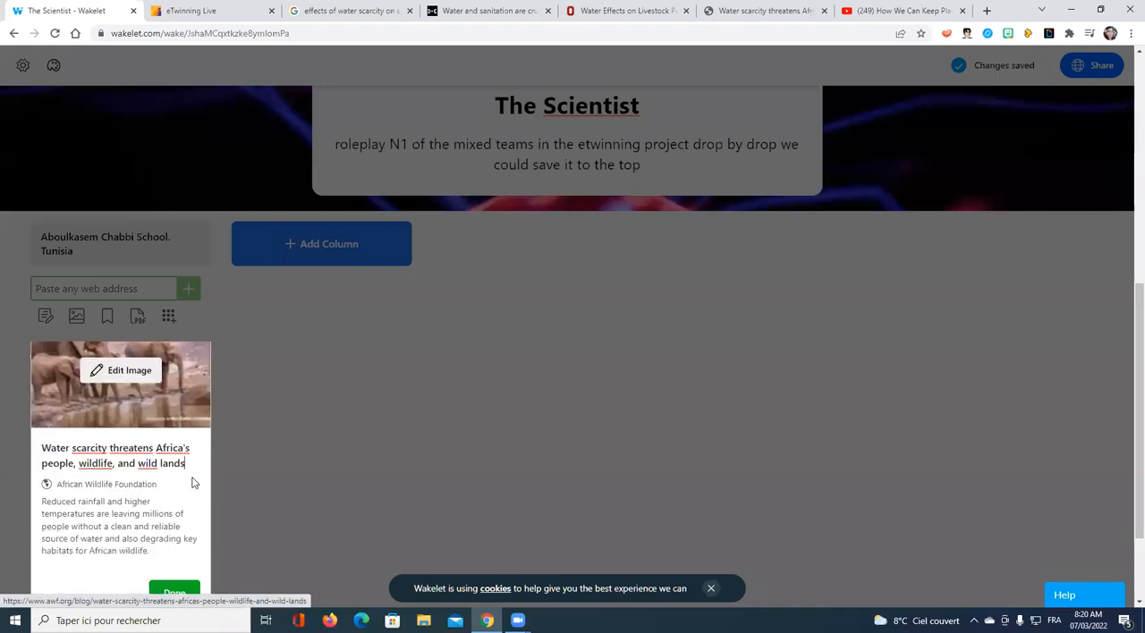
pyautogui.moveTo(180, 464); pyautogui.dragTo(160, 451)
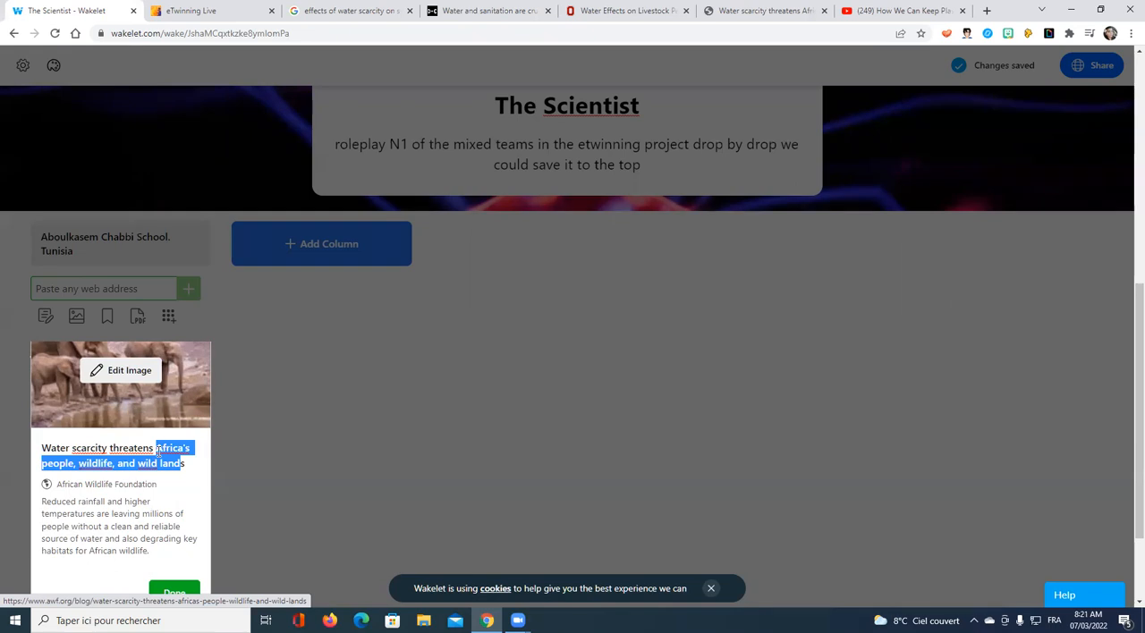
pyautogui.write('animals')
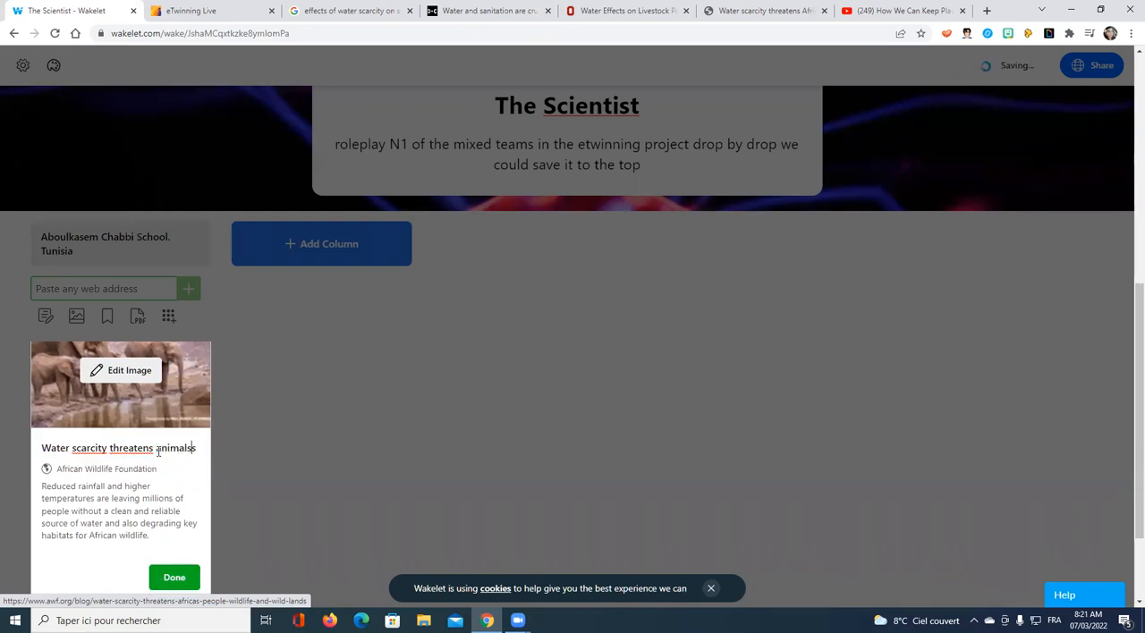
pyautogui.press('BackSpace')
pyautogui.click(187, 577)
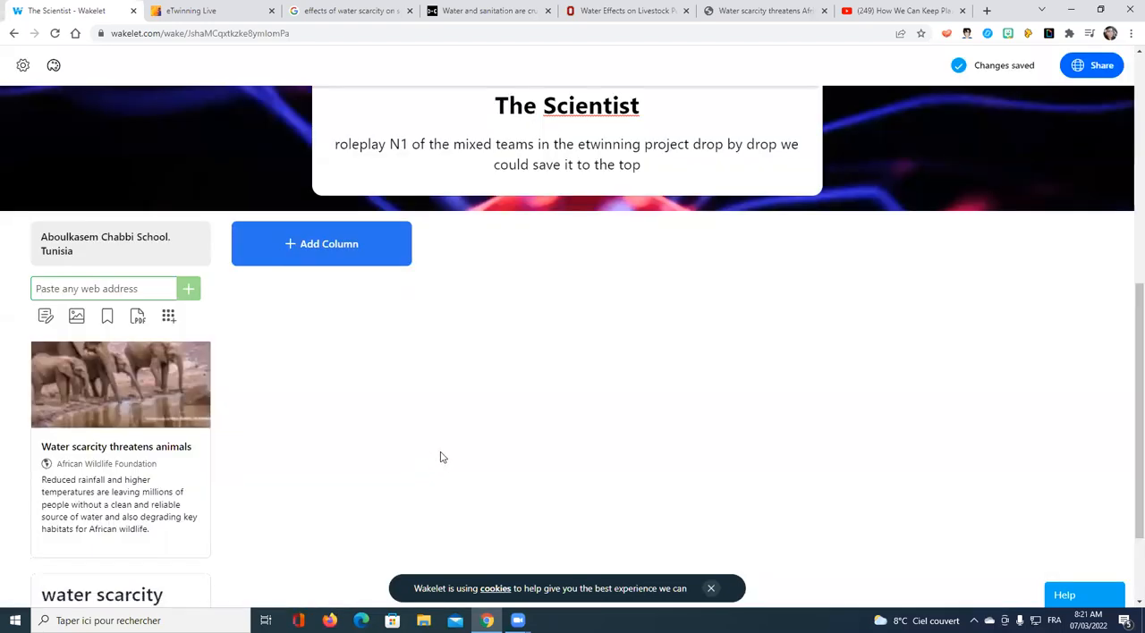
pyautogui.click(324, 244)
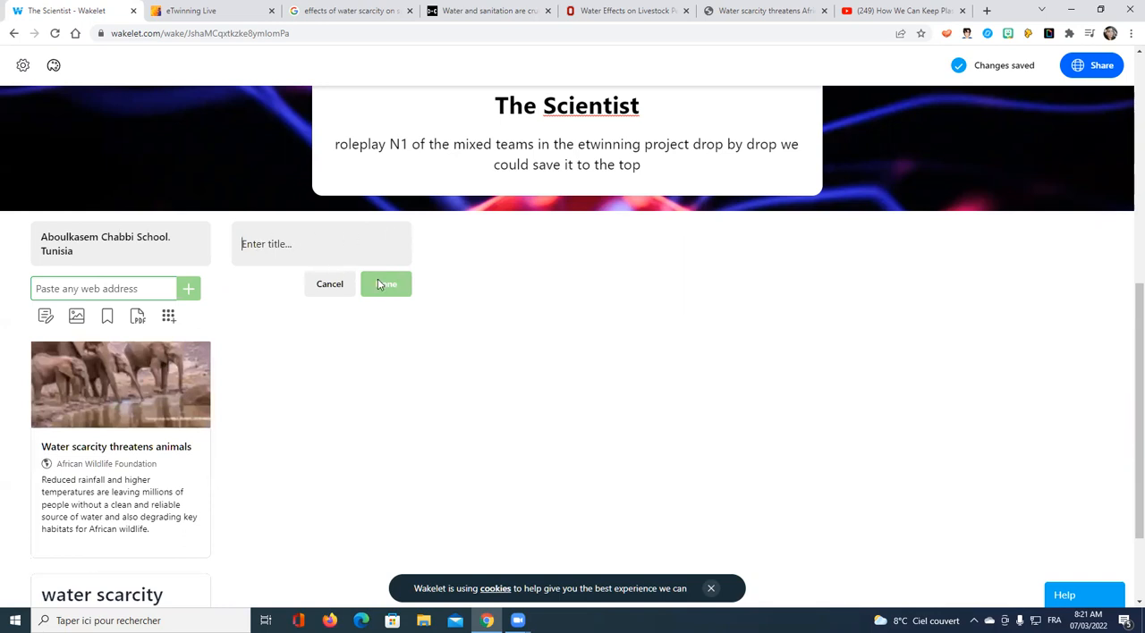
pyautogui.click(331, 284)
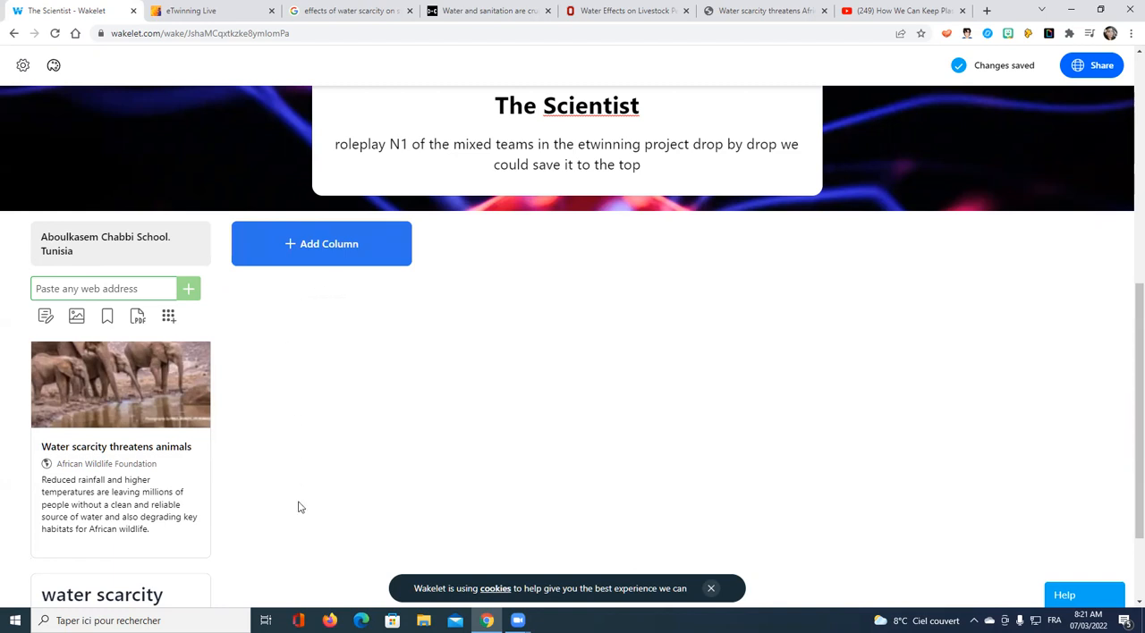
pyautogui.scroll(-2, 296, 383)
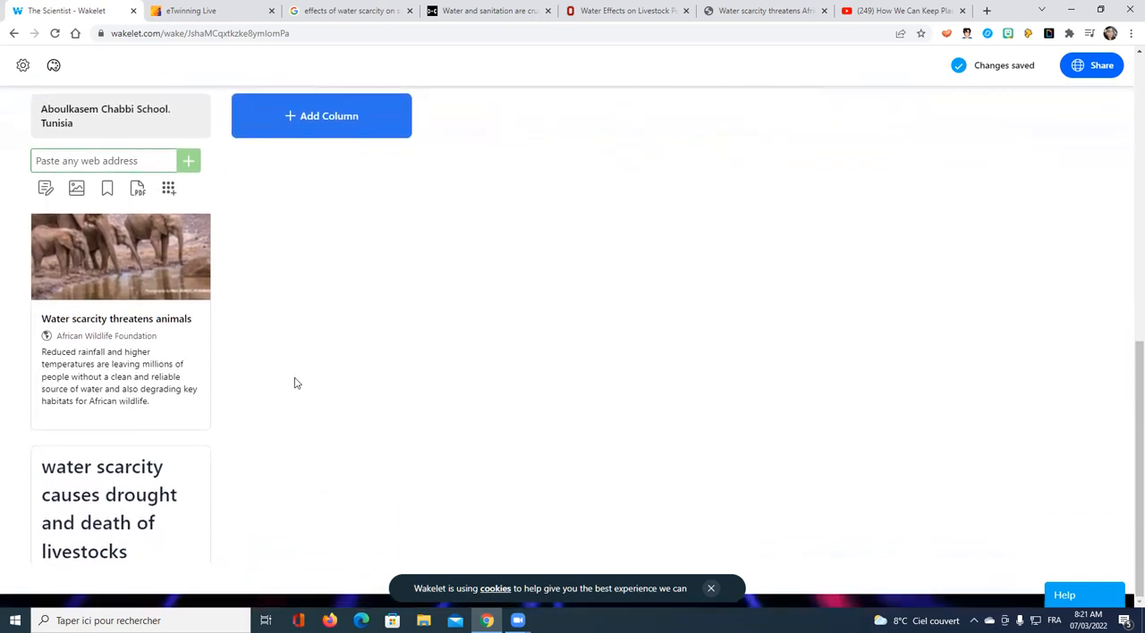
pyautogui.scroll(3, 342, 434)
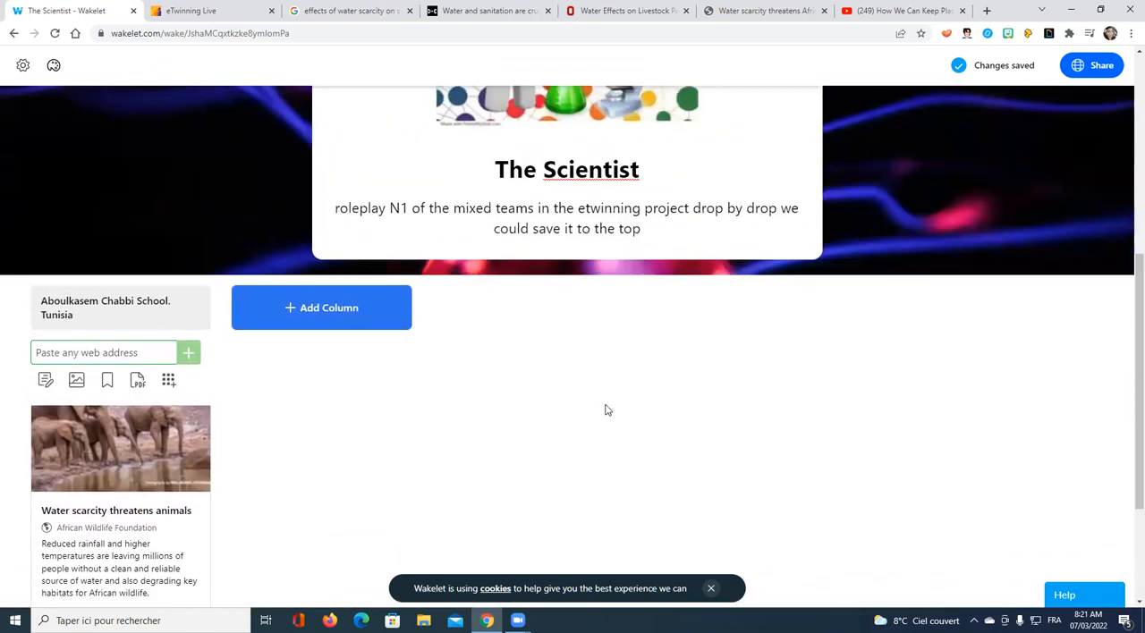